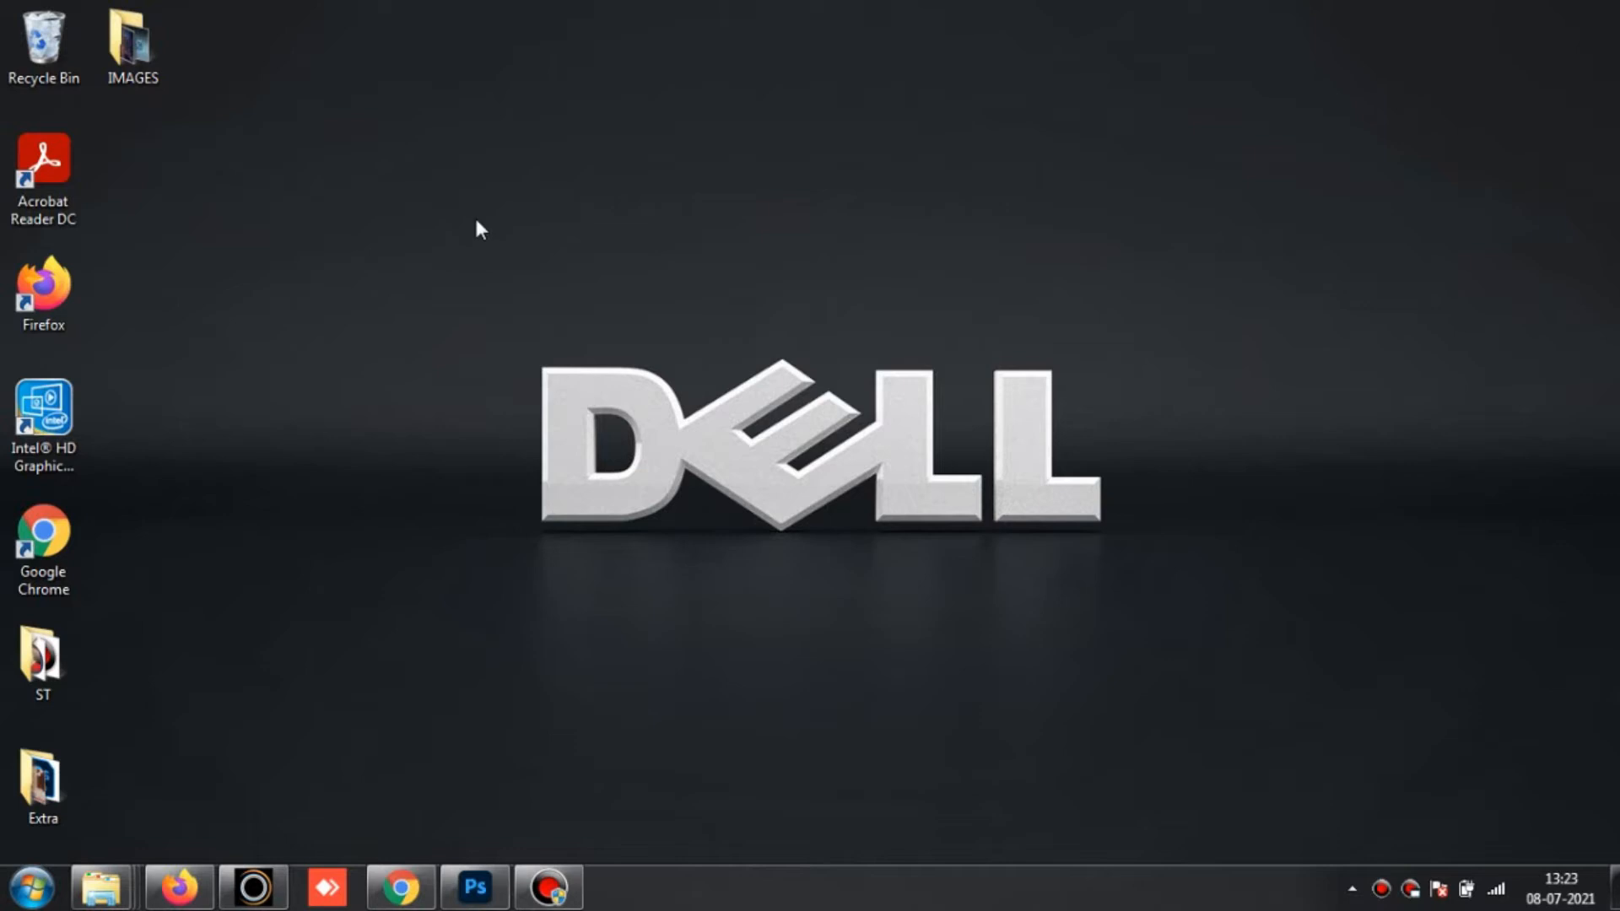
Step: Open the IMAGES folder from the desktop in a maximized window and enlarge its thumbnails
double_click(123, 78)
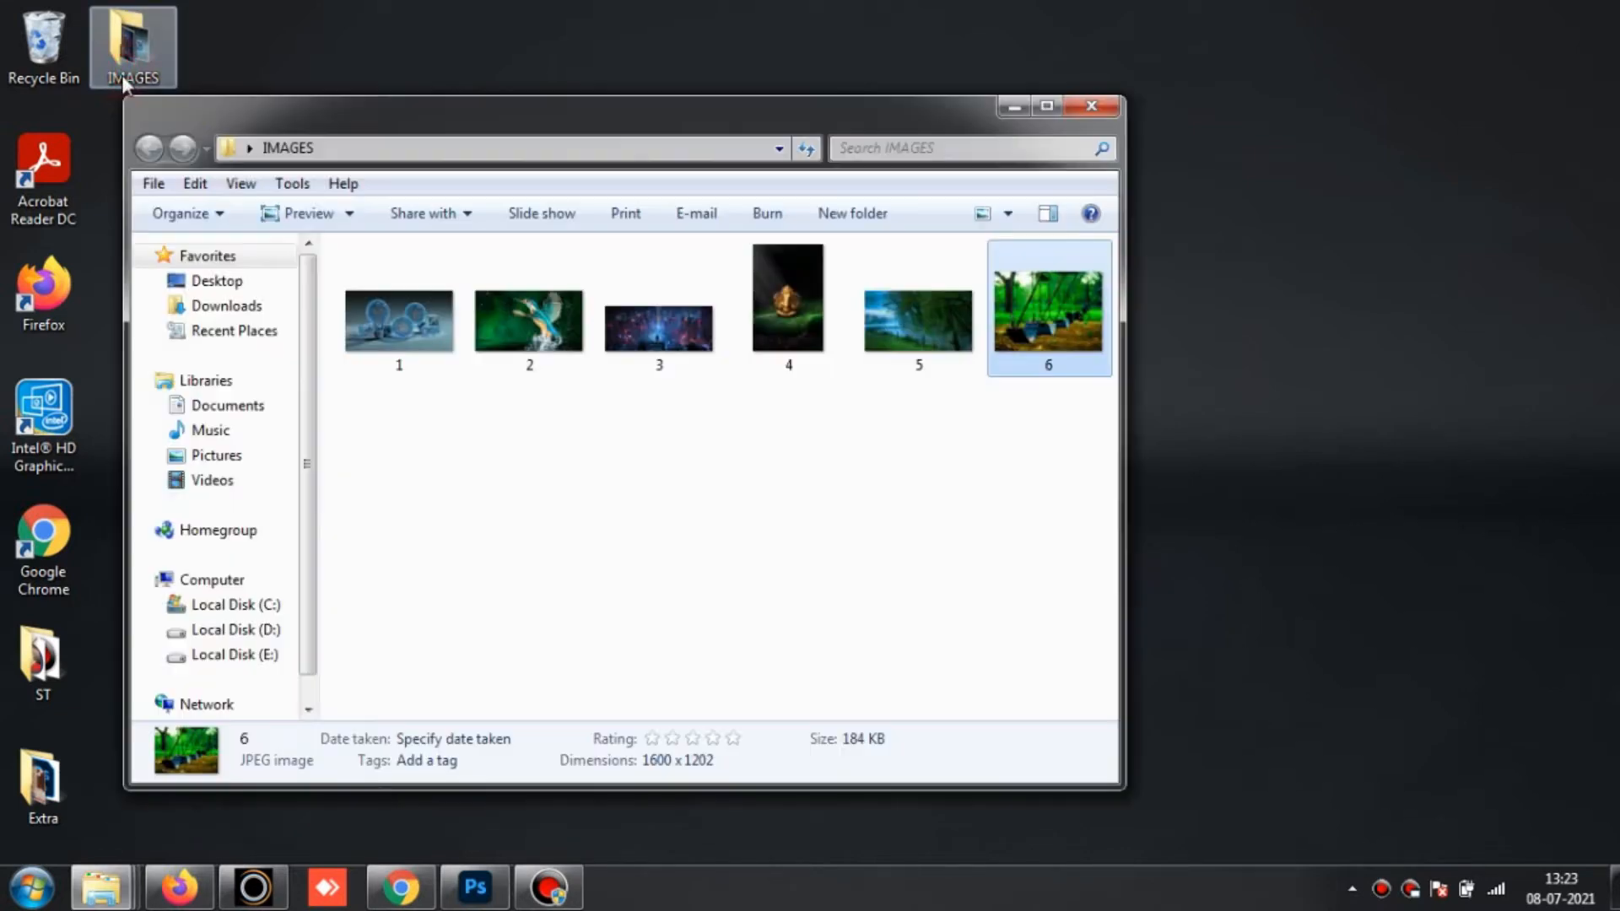
left_click(1046, 105)
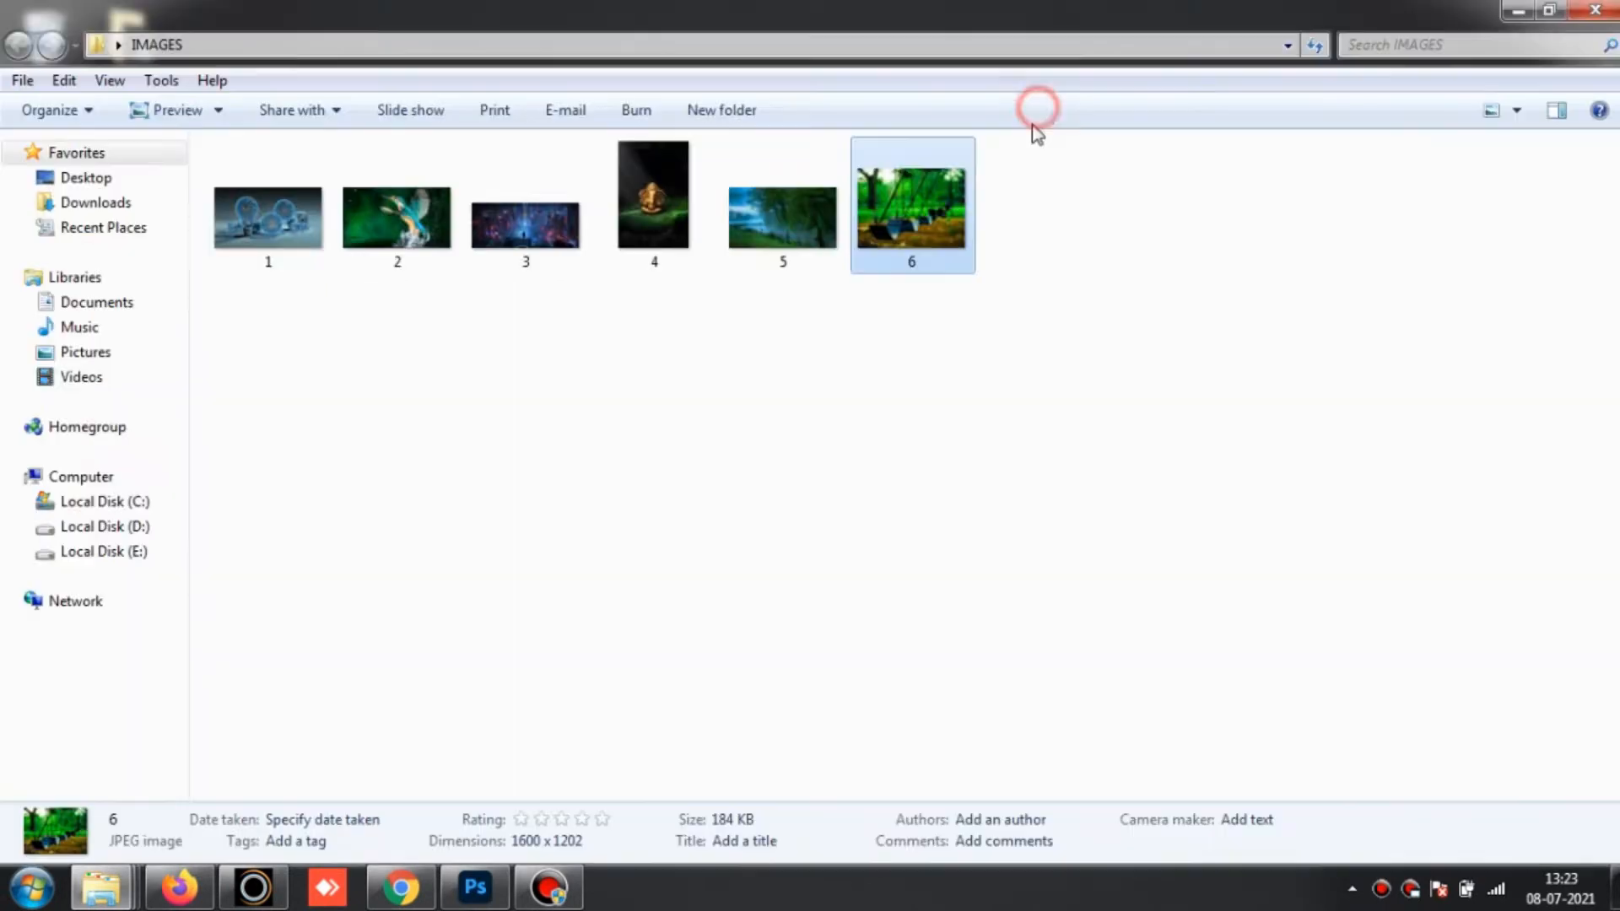
left_click(1013, 317)
scroll(1013, 317, "up", 4)
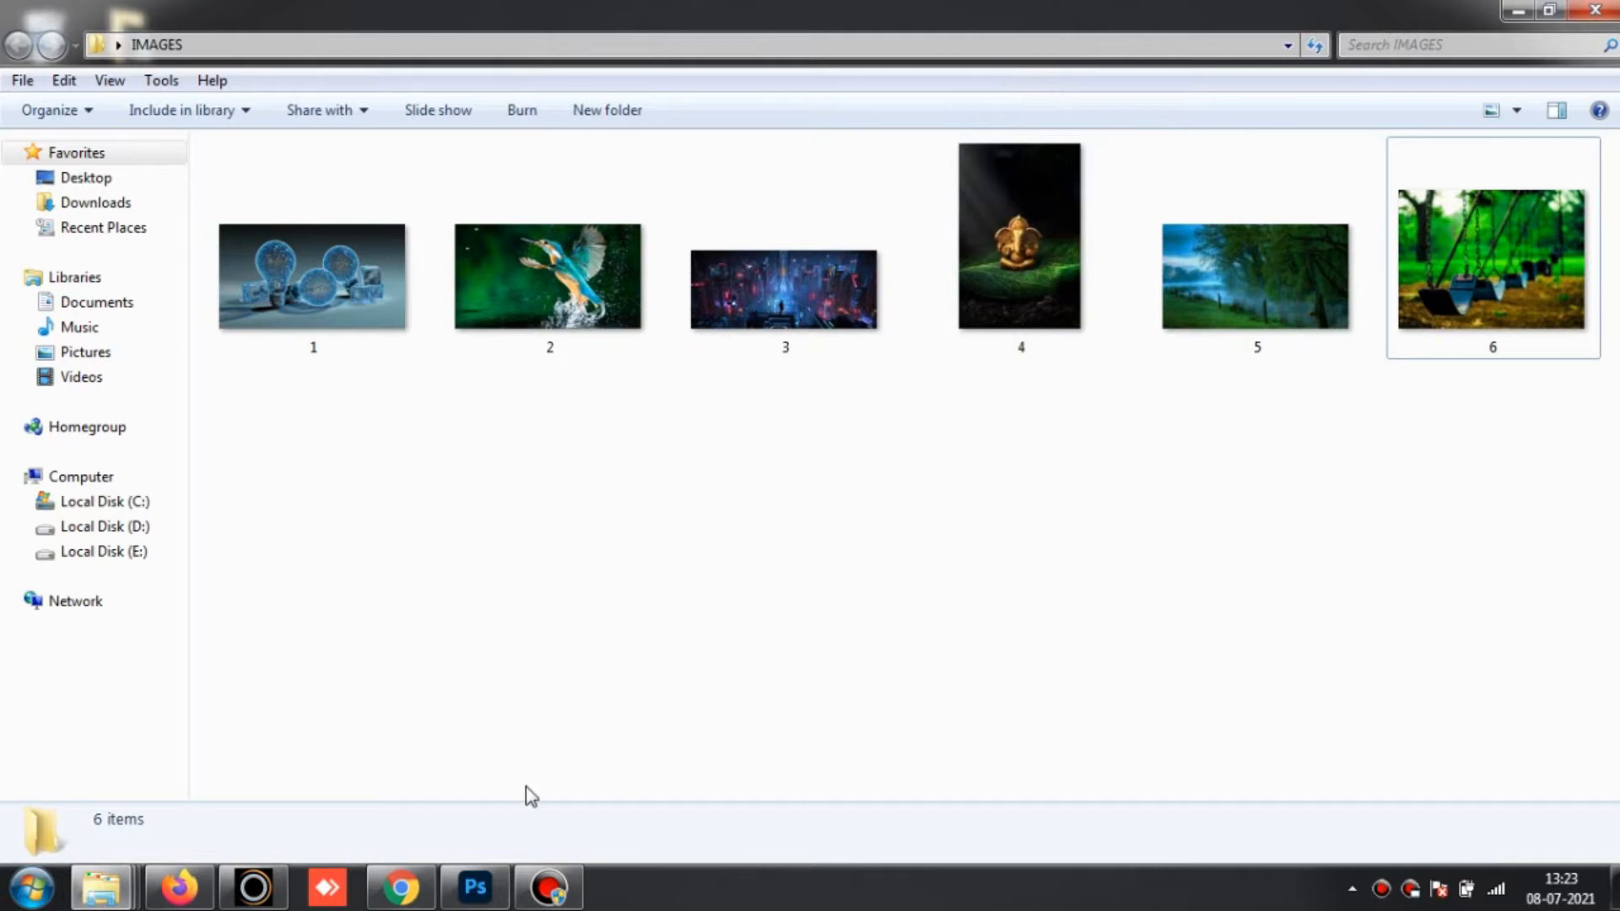
Step: Select all six images in the IMAGES folder and open them as separate documents in Photoshop
left_click(475, 899)
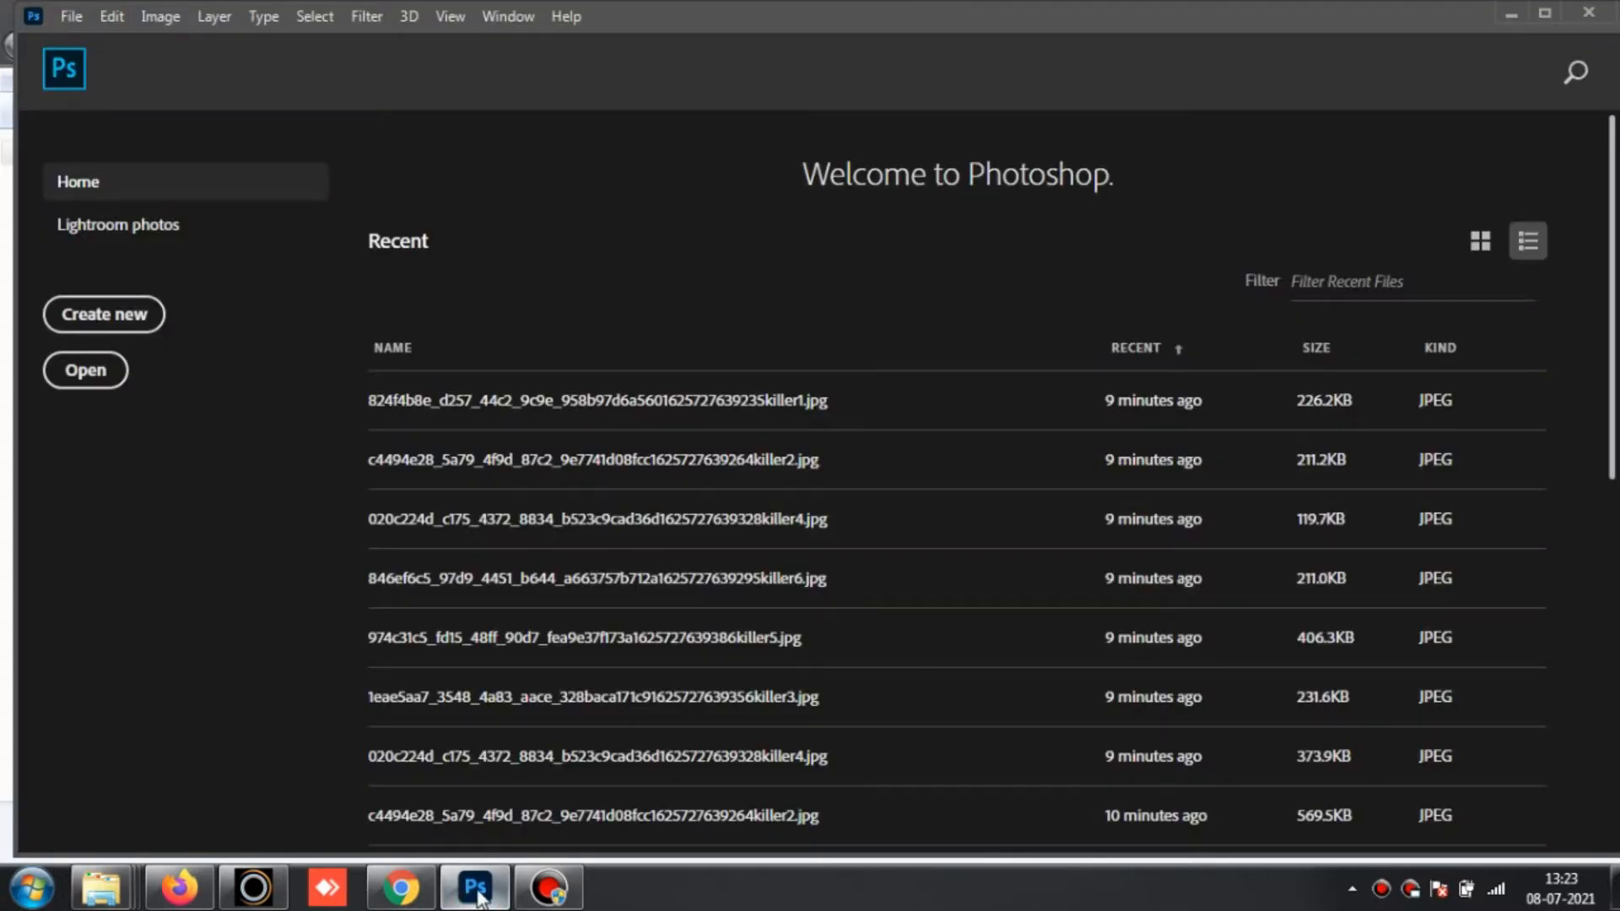
left_click(475, 893)
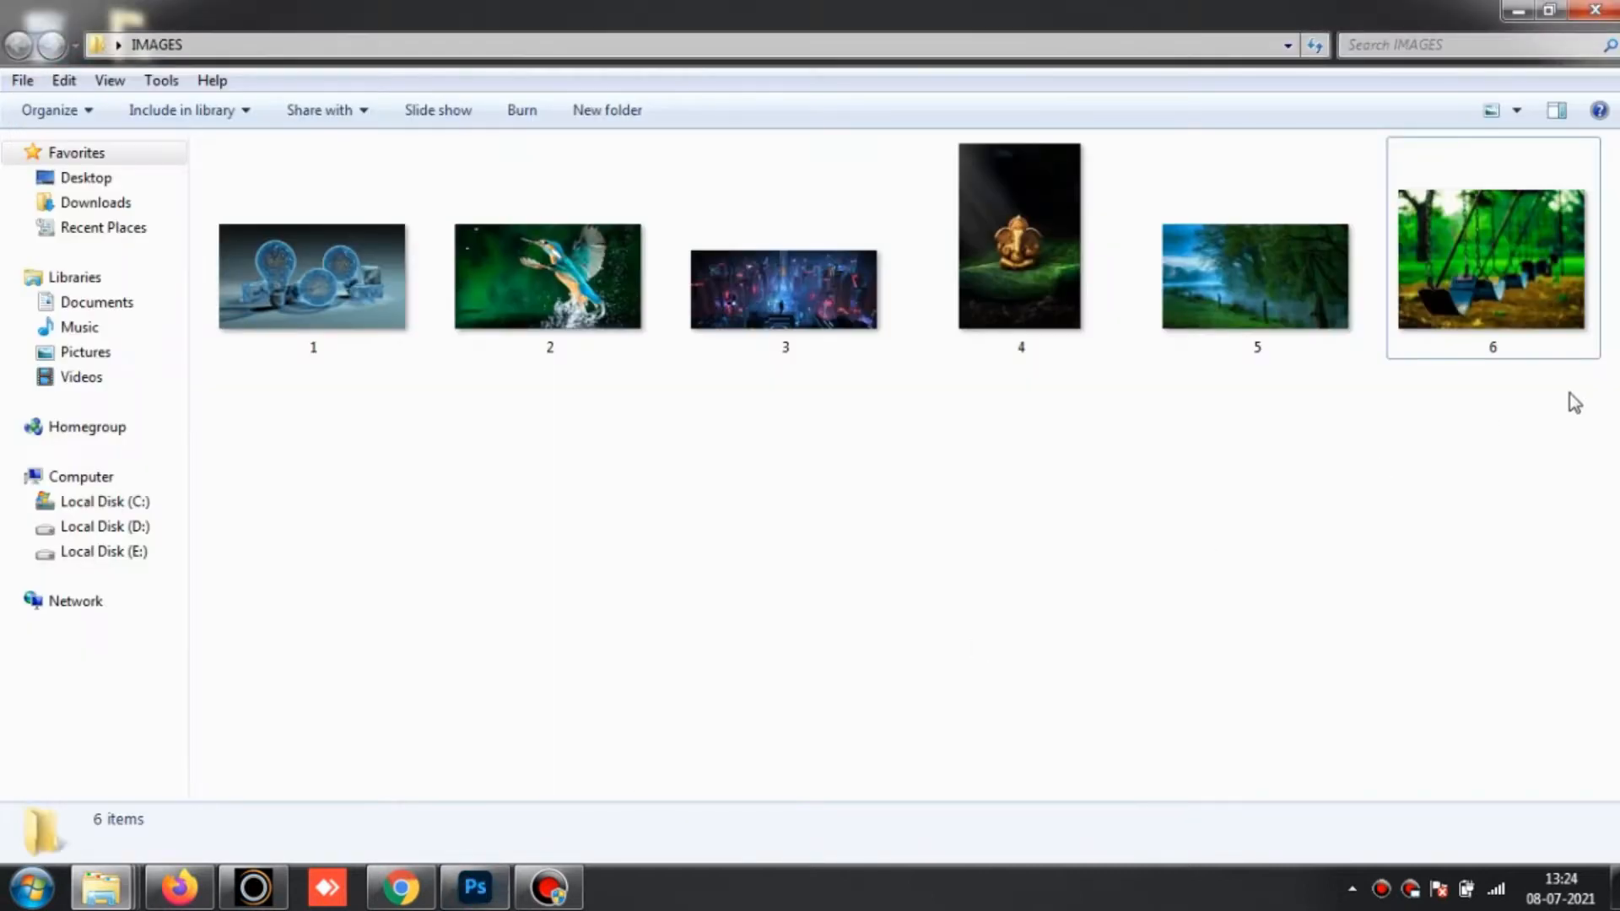
left_click_drag(1546, 425, 336, 235)
left_click_drag(625, 280, 560, 190)
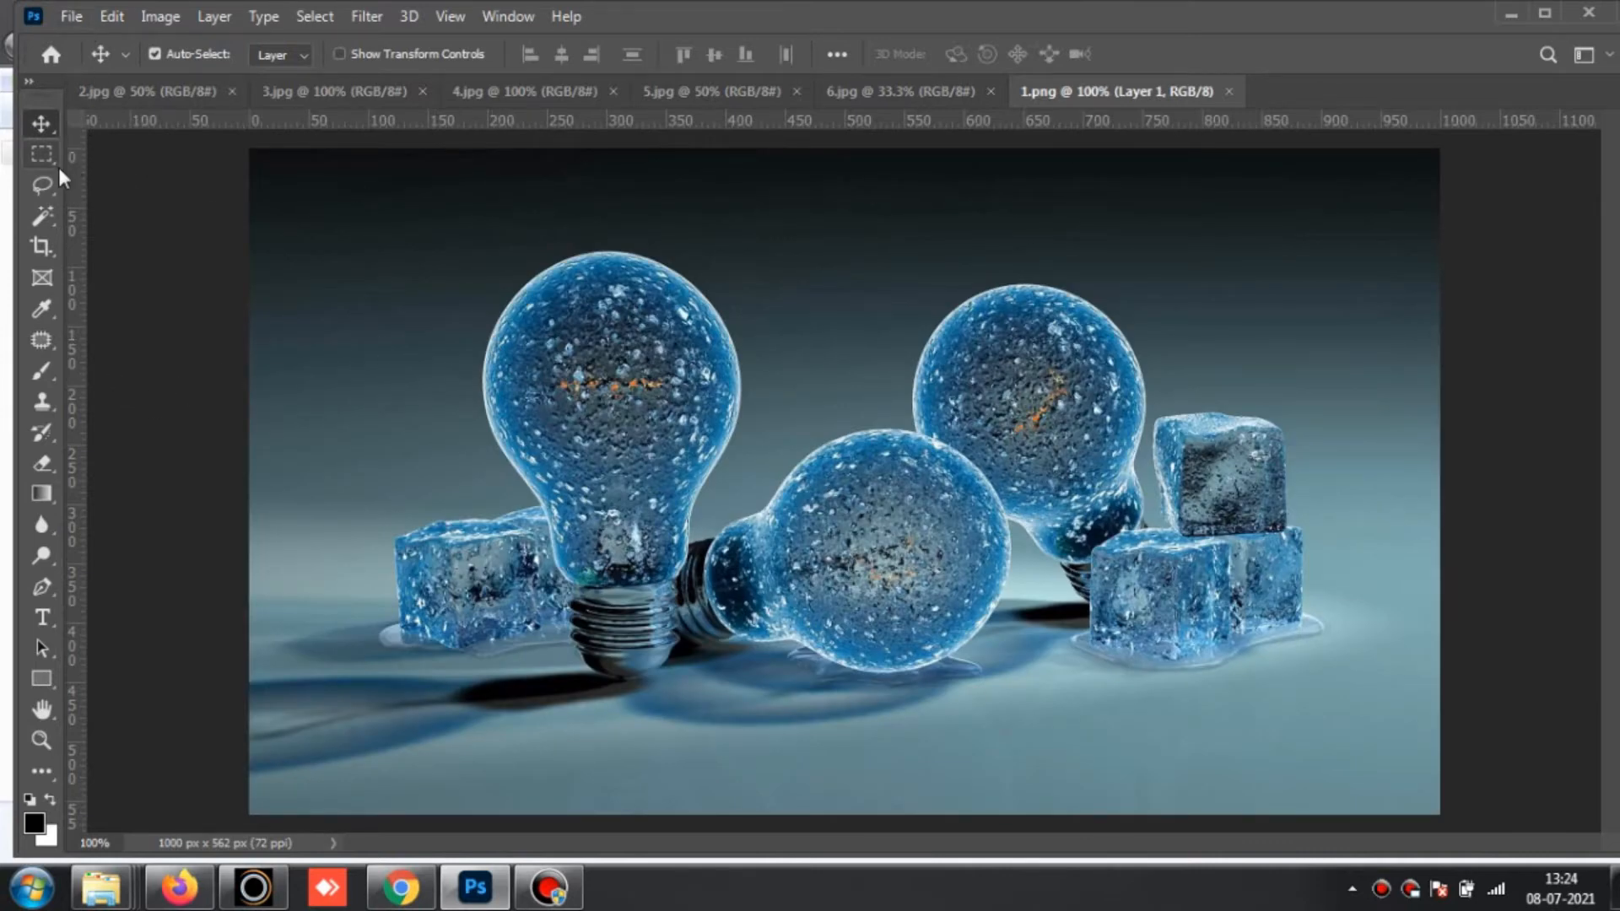
Step: Crop 2.jpg to 1600 x 1200 px at 72 px/in, shifting the frame so the whole kingfisher fits inside
left_click(171, 92)
key("c")
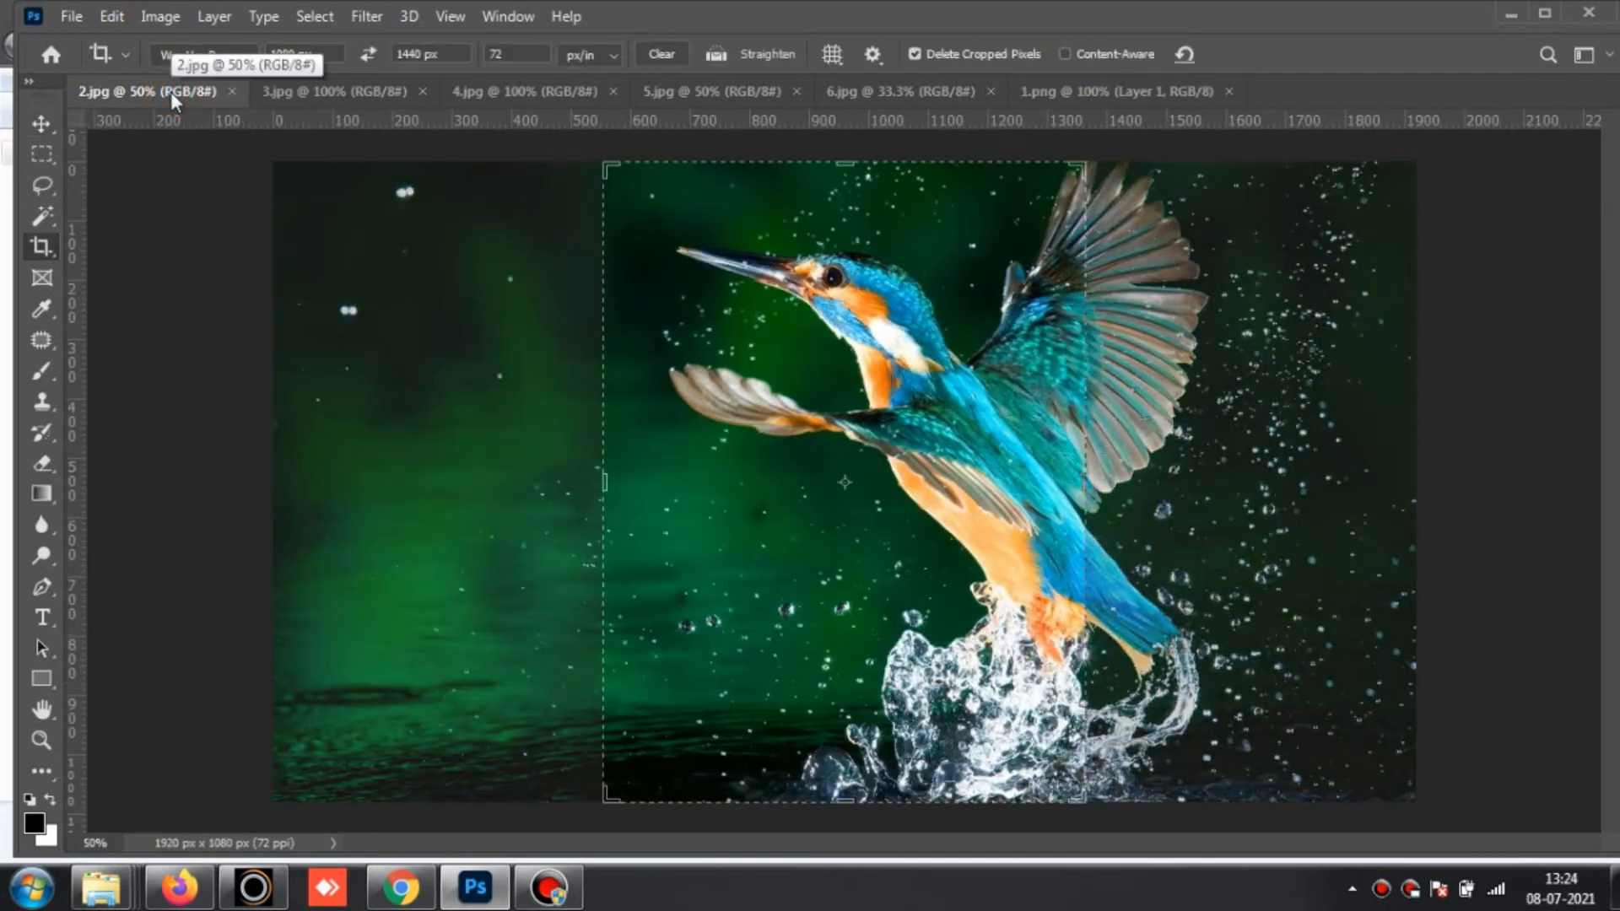
left_click(235, 57)
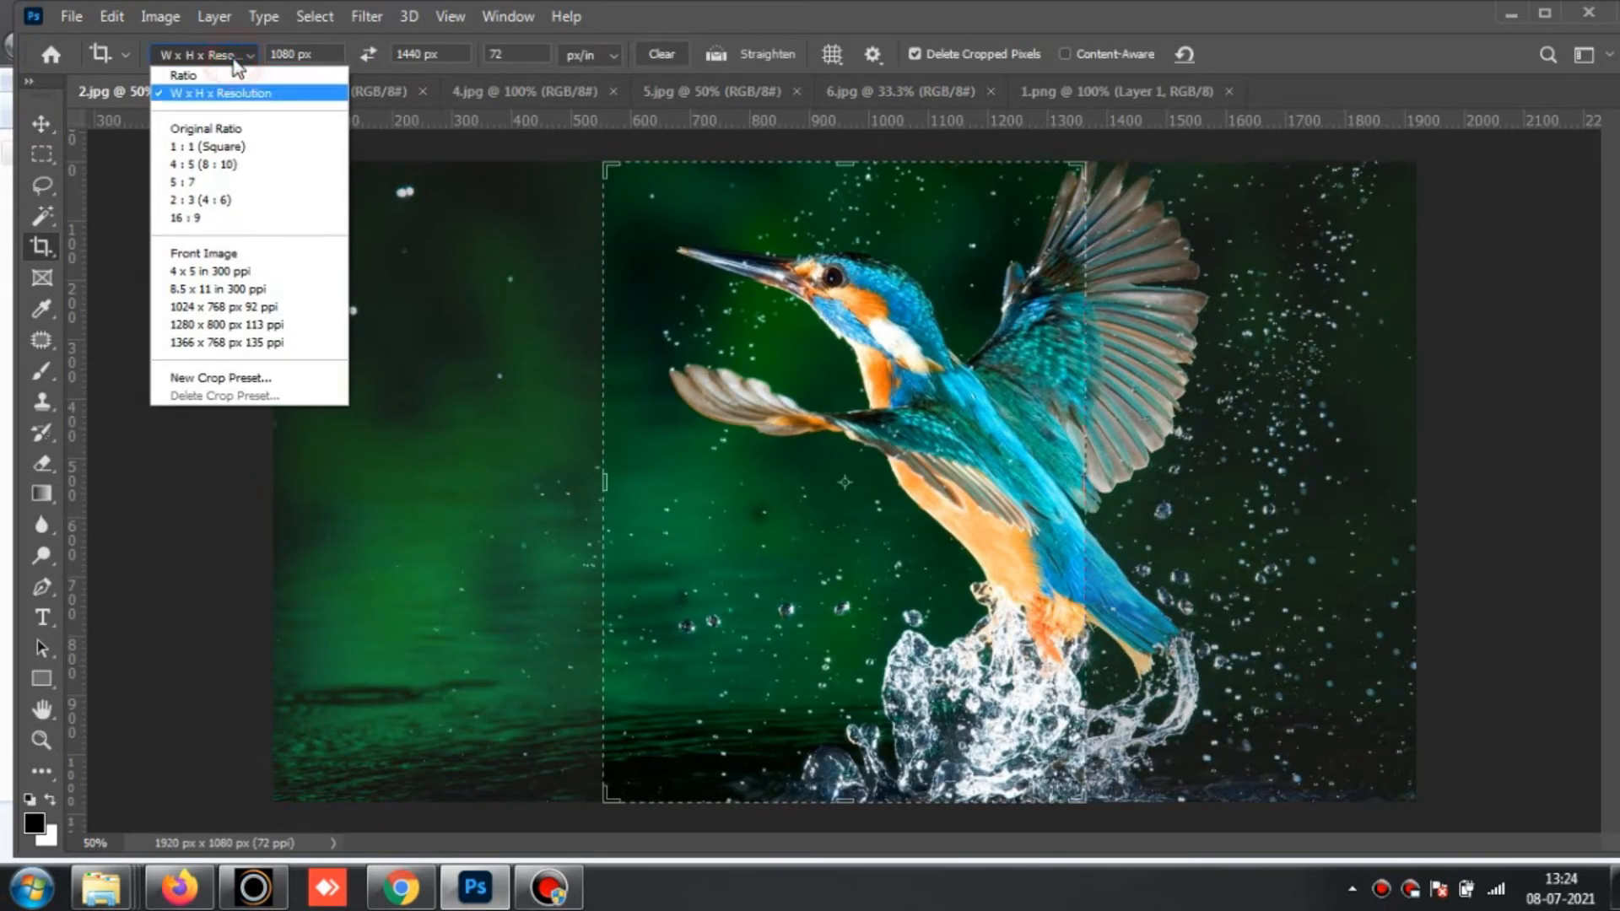
left_click(228, 97)
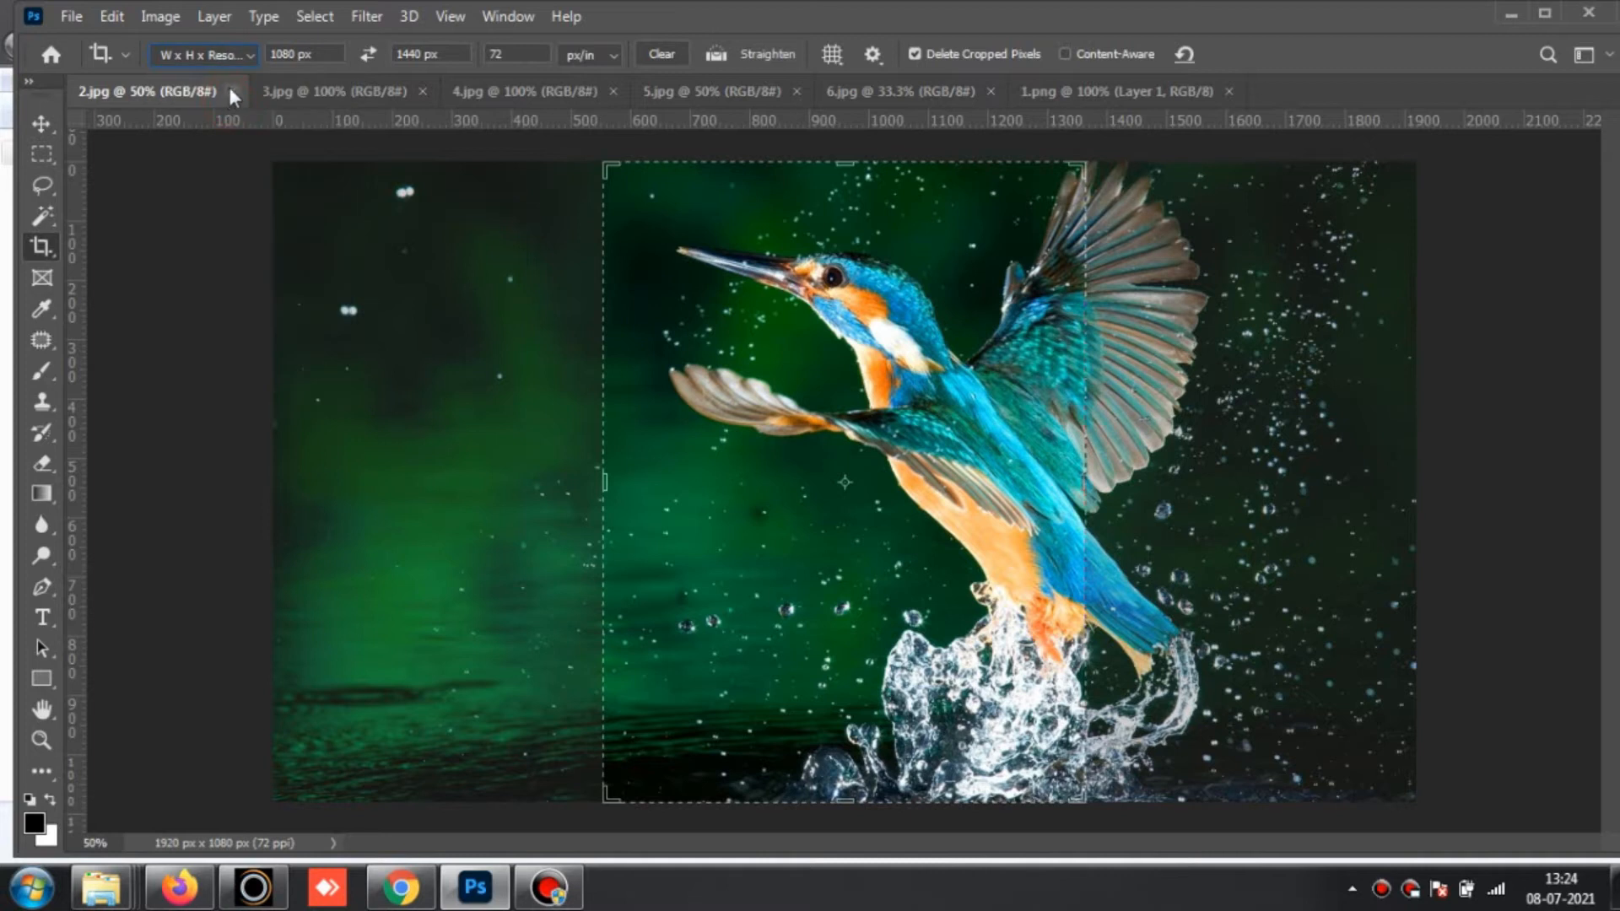
left_click(323, 52)
type("1600")
key("Tab")
type("1200")
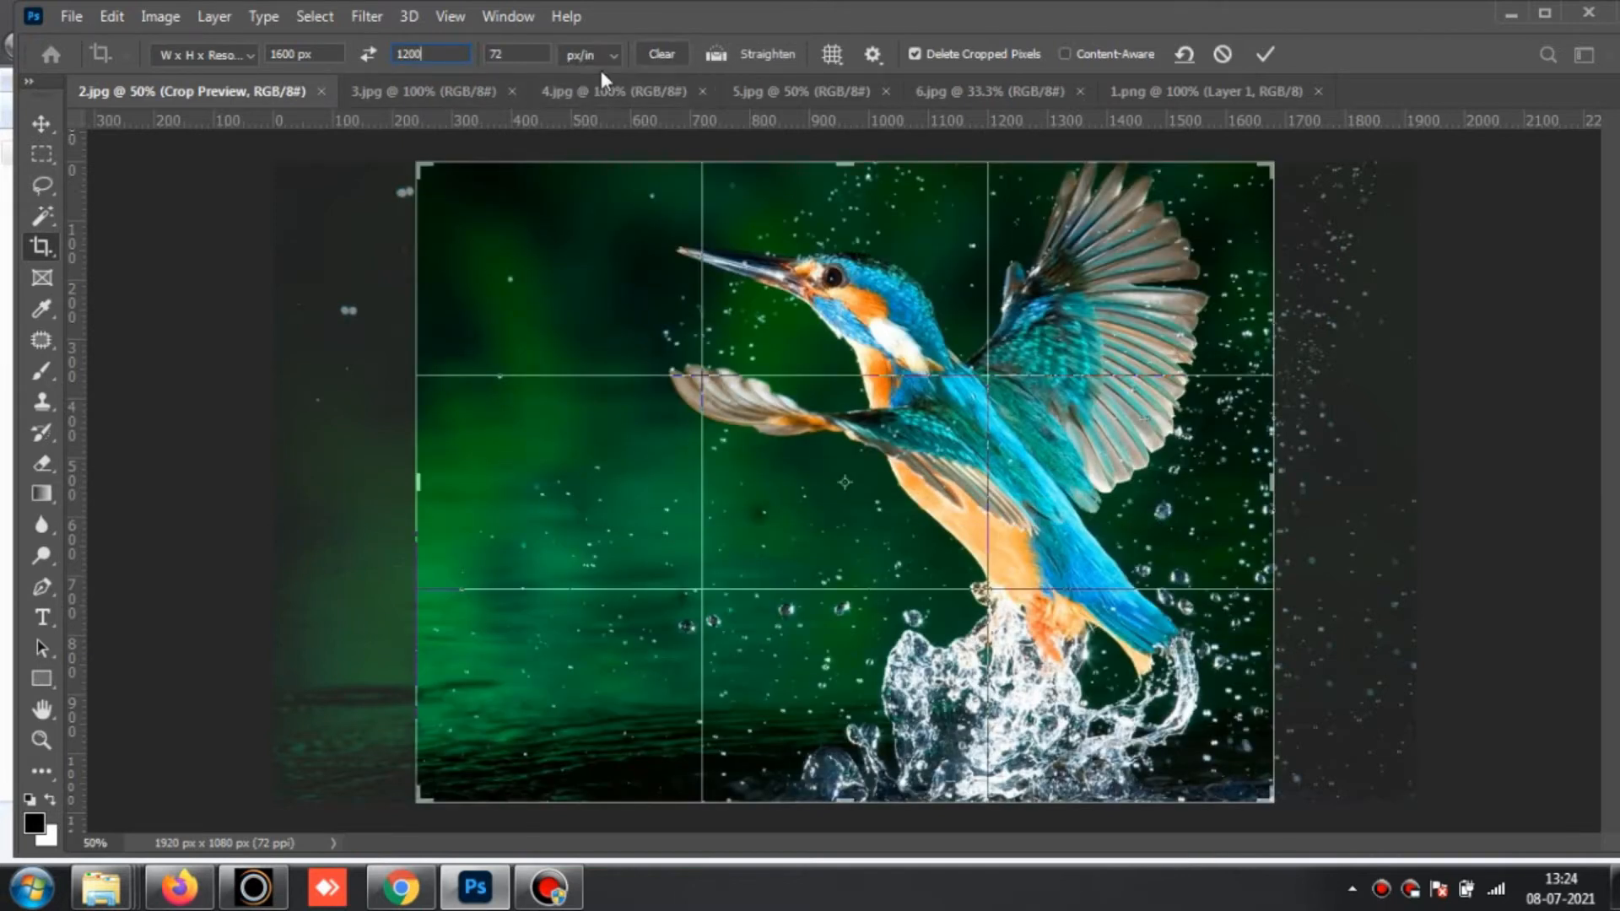
key("Tab")
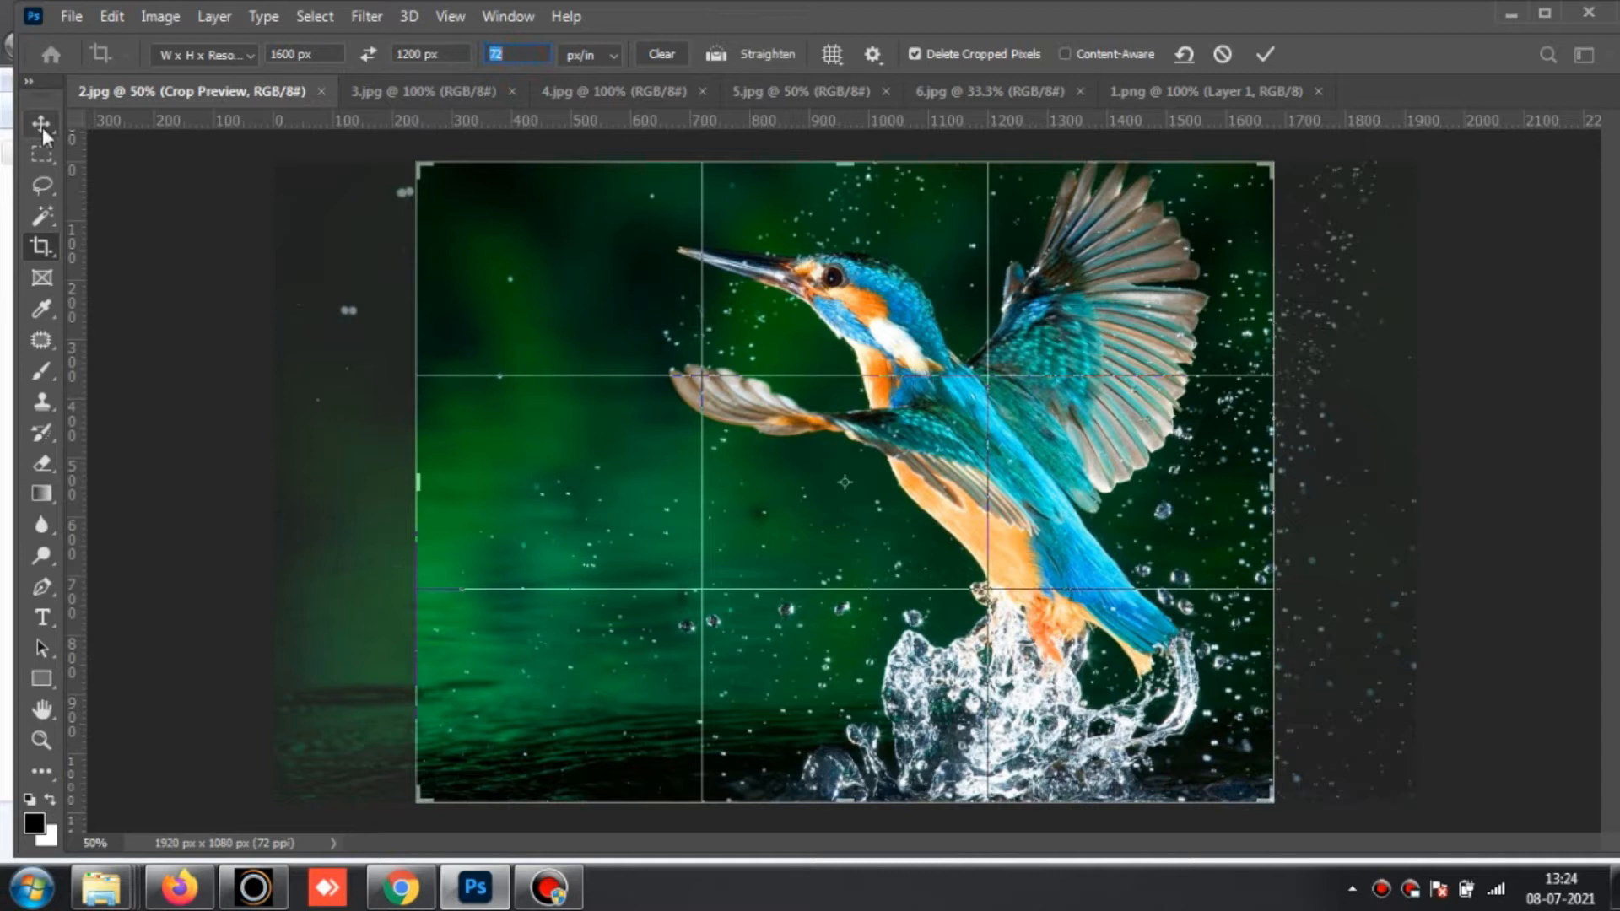
left_click_drag(1023, 324, 874, 325)
key("Return")
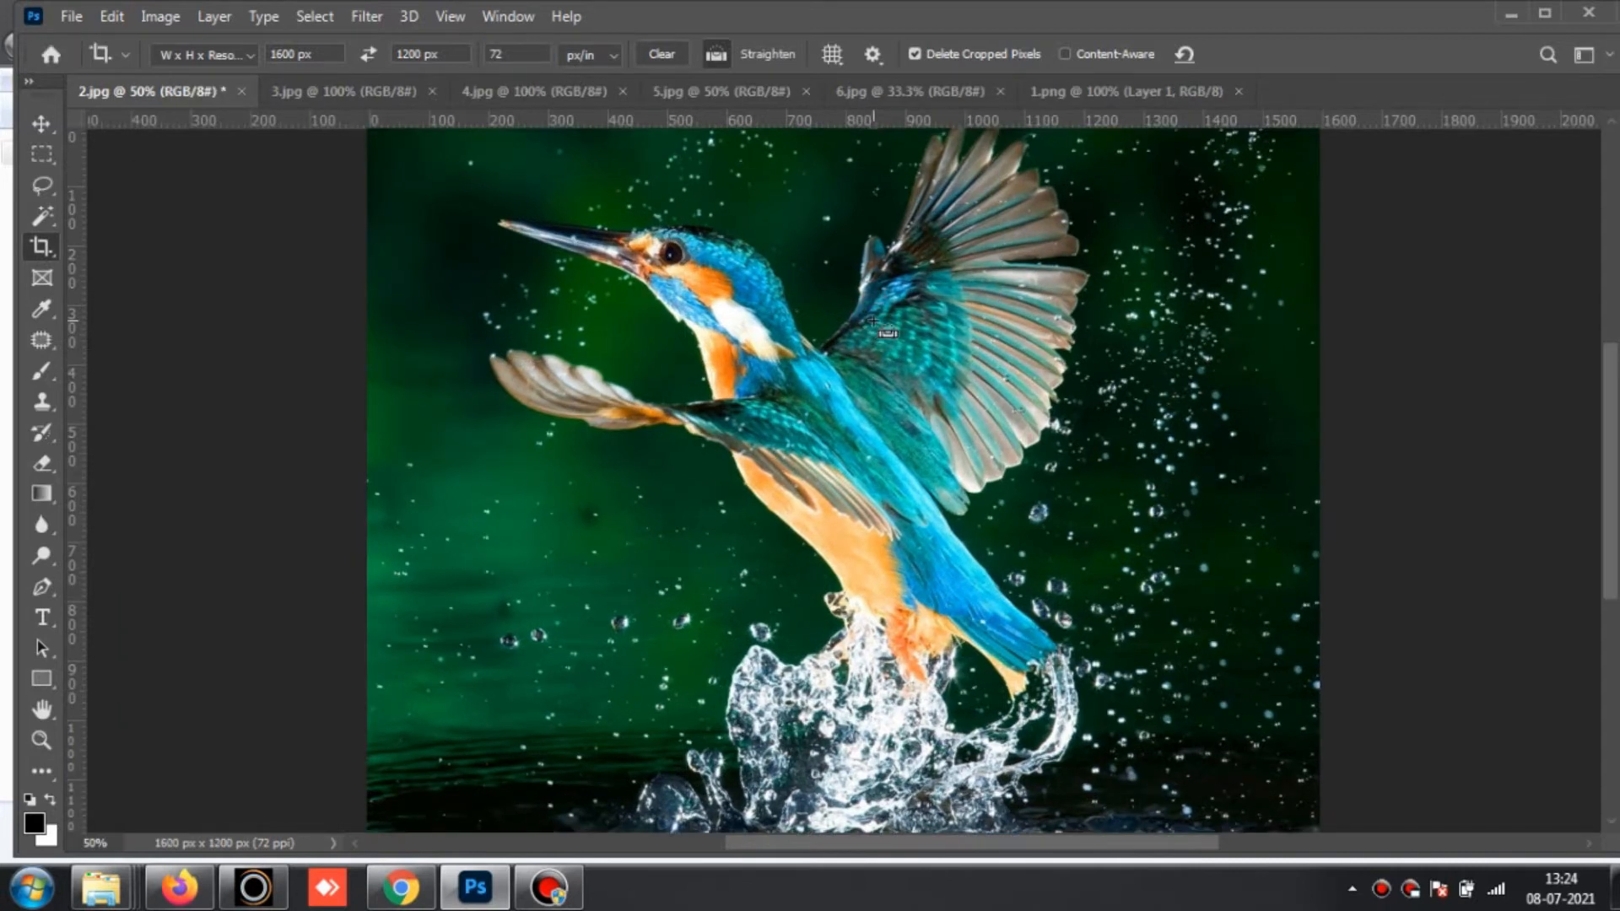
Step: Crop the neon city image 3.jpg with the same 1600 x 1200 px crop setting
key("ctrl+Tab")
key("Return")
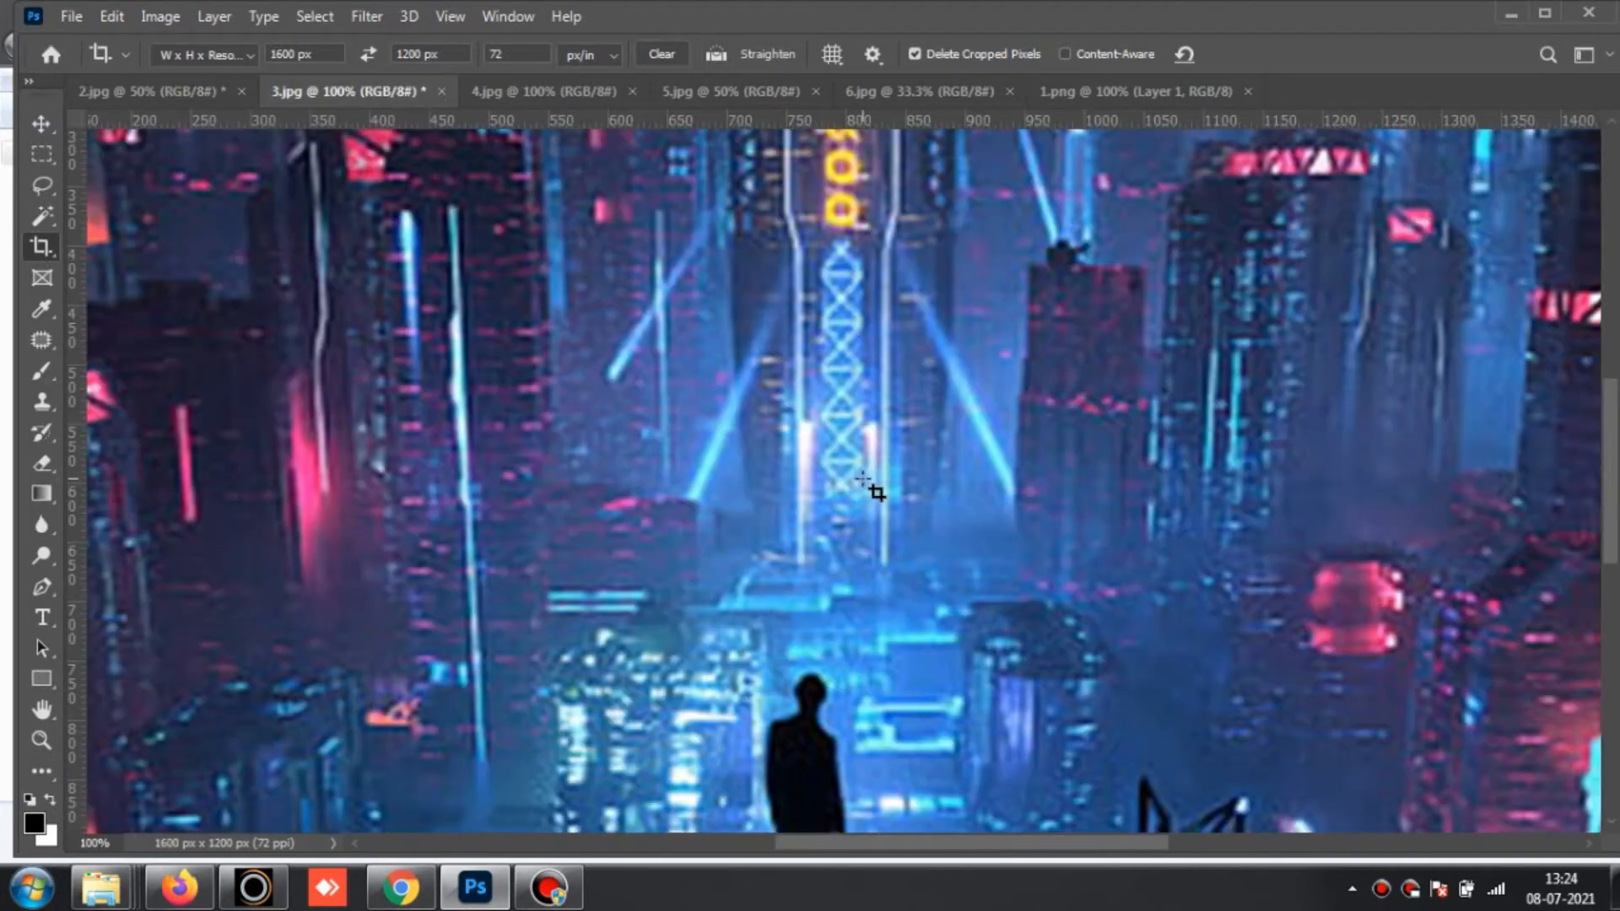
key("ctrl")
key("ctrl+0")
Step: Crop the Ganesha statue image 4.jpg to 1600 x 1200 px around the statue
key("ctrl+Tab")
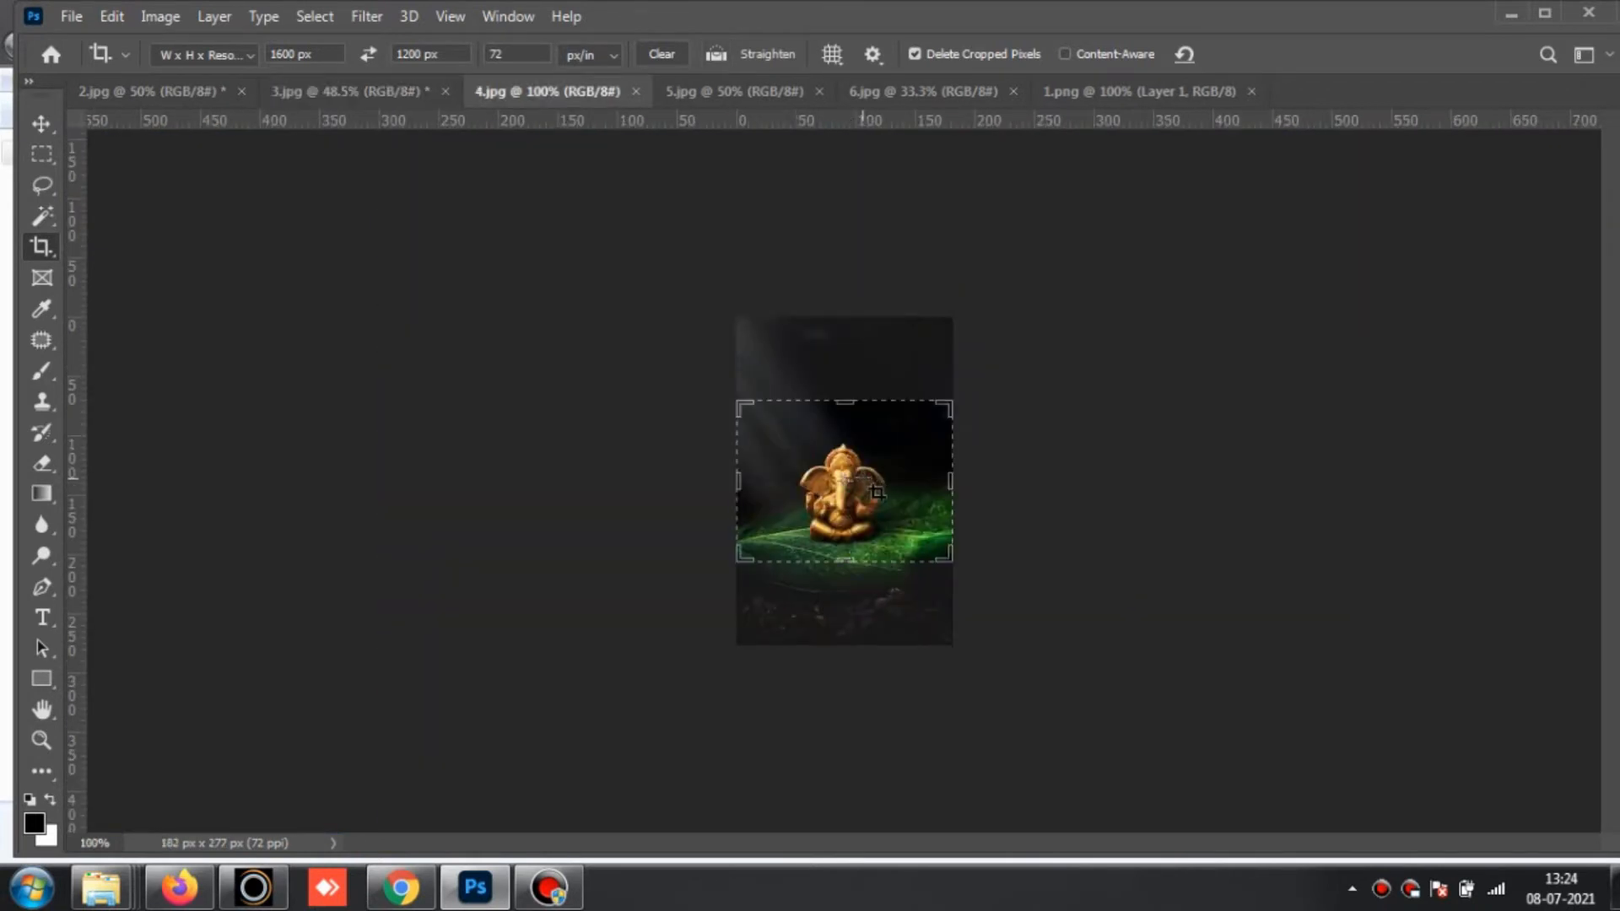
left_click(877, 492)
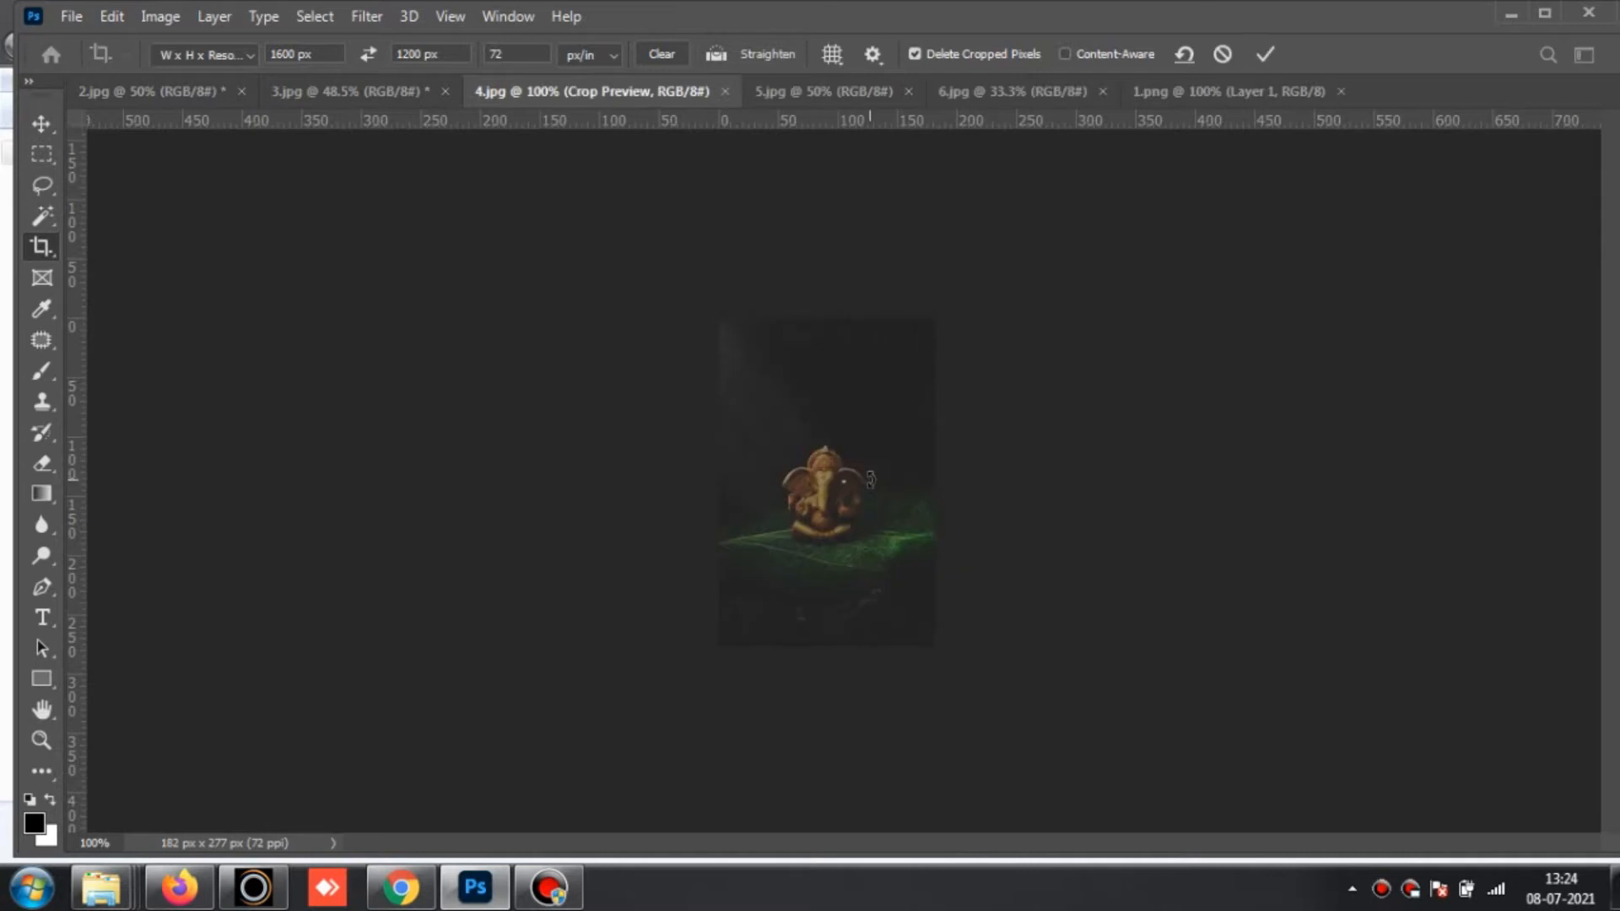
left_click_drag(869, 487, 872, 479)
key("Return")
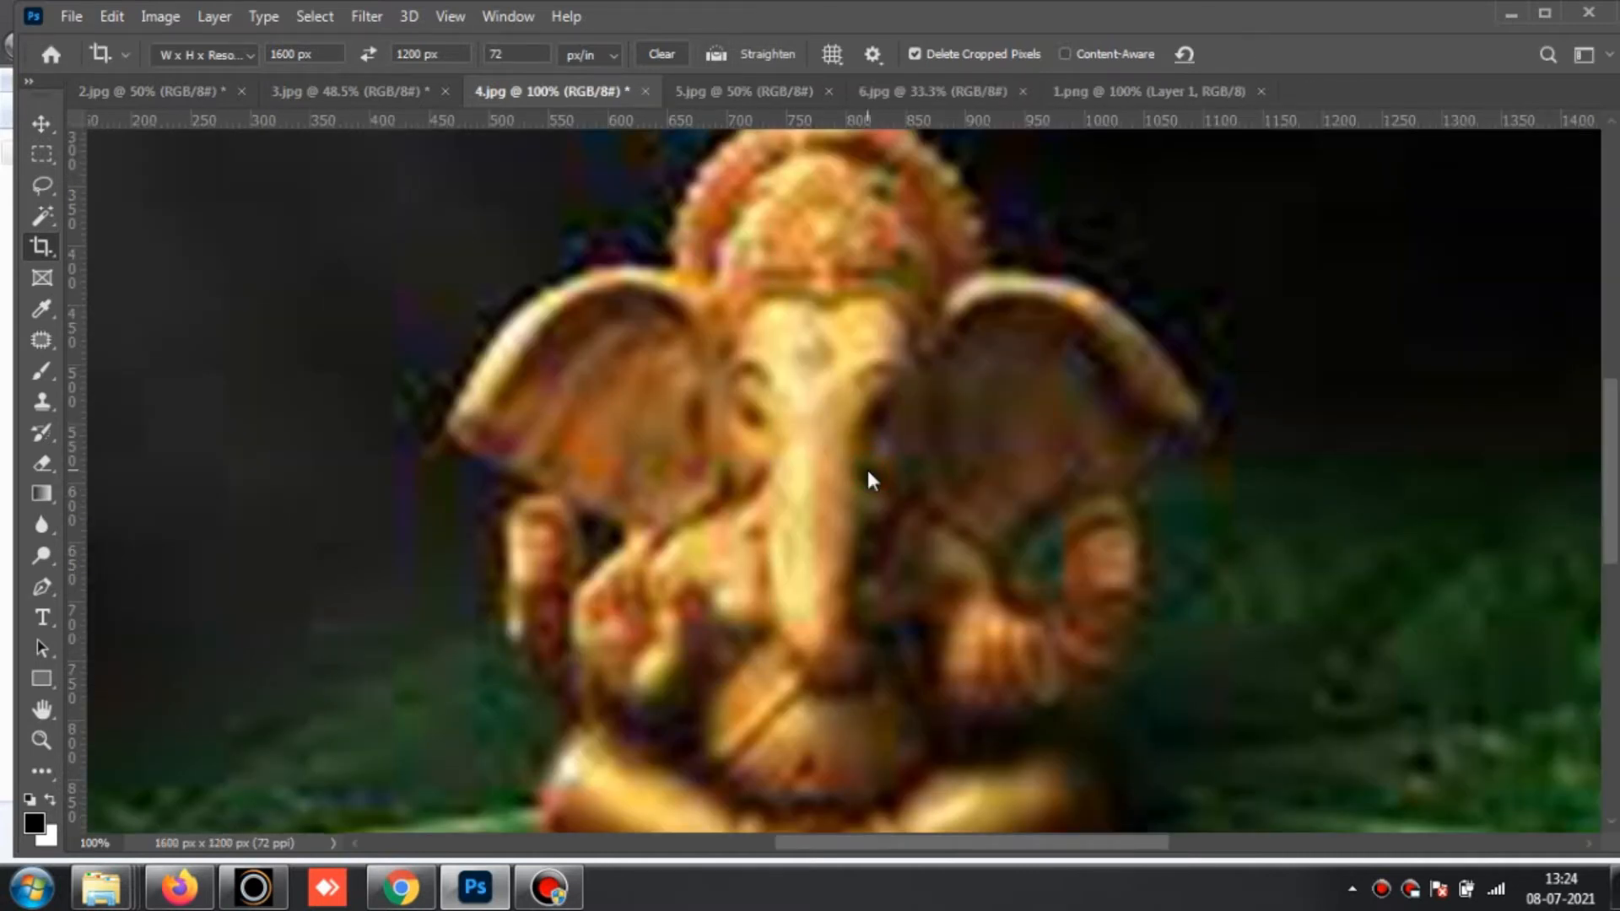
key("ctrl+0")
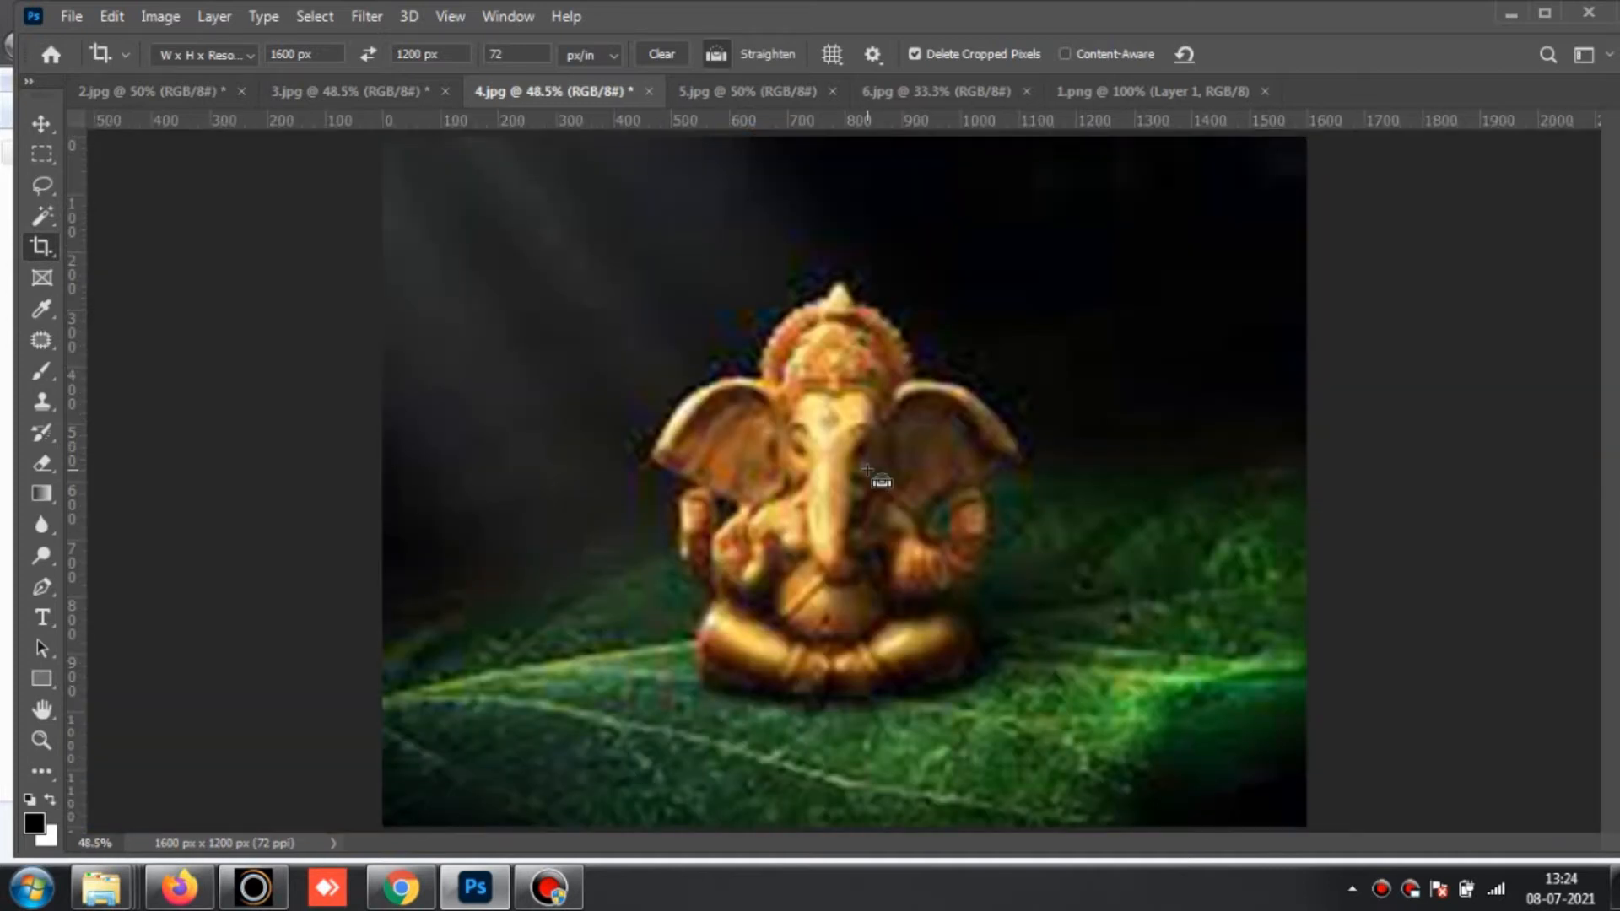
Step: Crop 5.jpg and the swing image 6.jpg to 1600 x 1200 px each
key("ctrl+Tab")
left_click(867, 470)
key("Return")
key("ctrl+Tab")
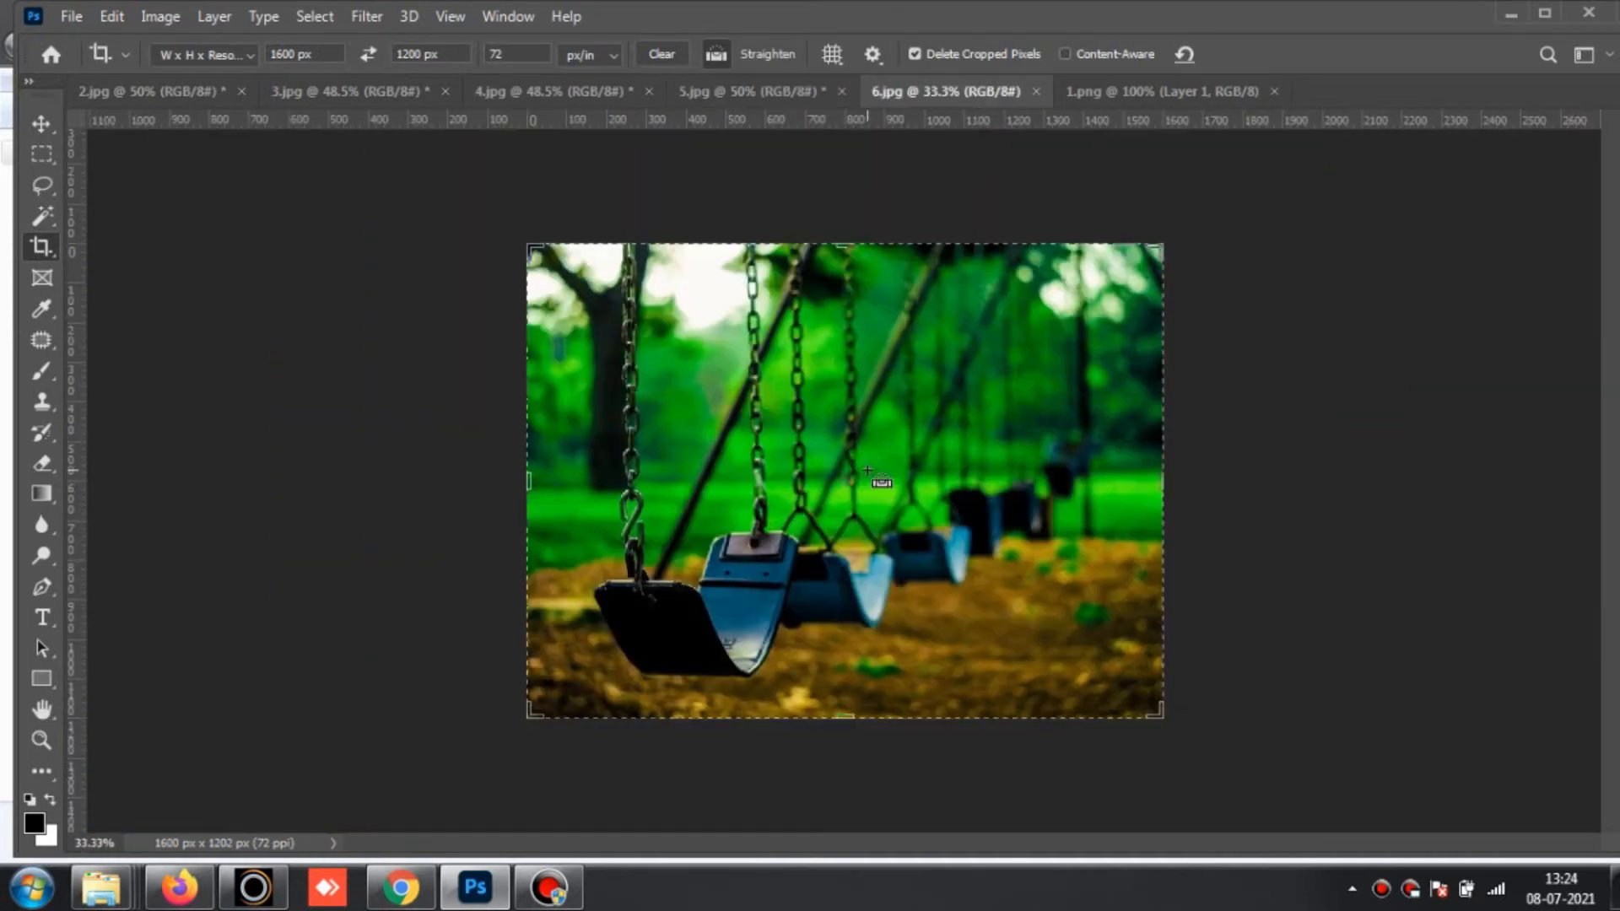
left_click(867, 470)
key("Return")
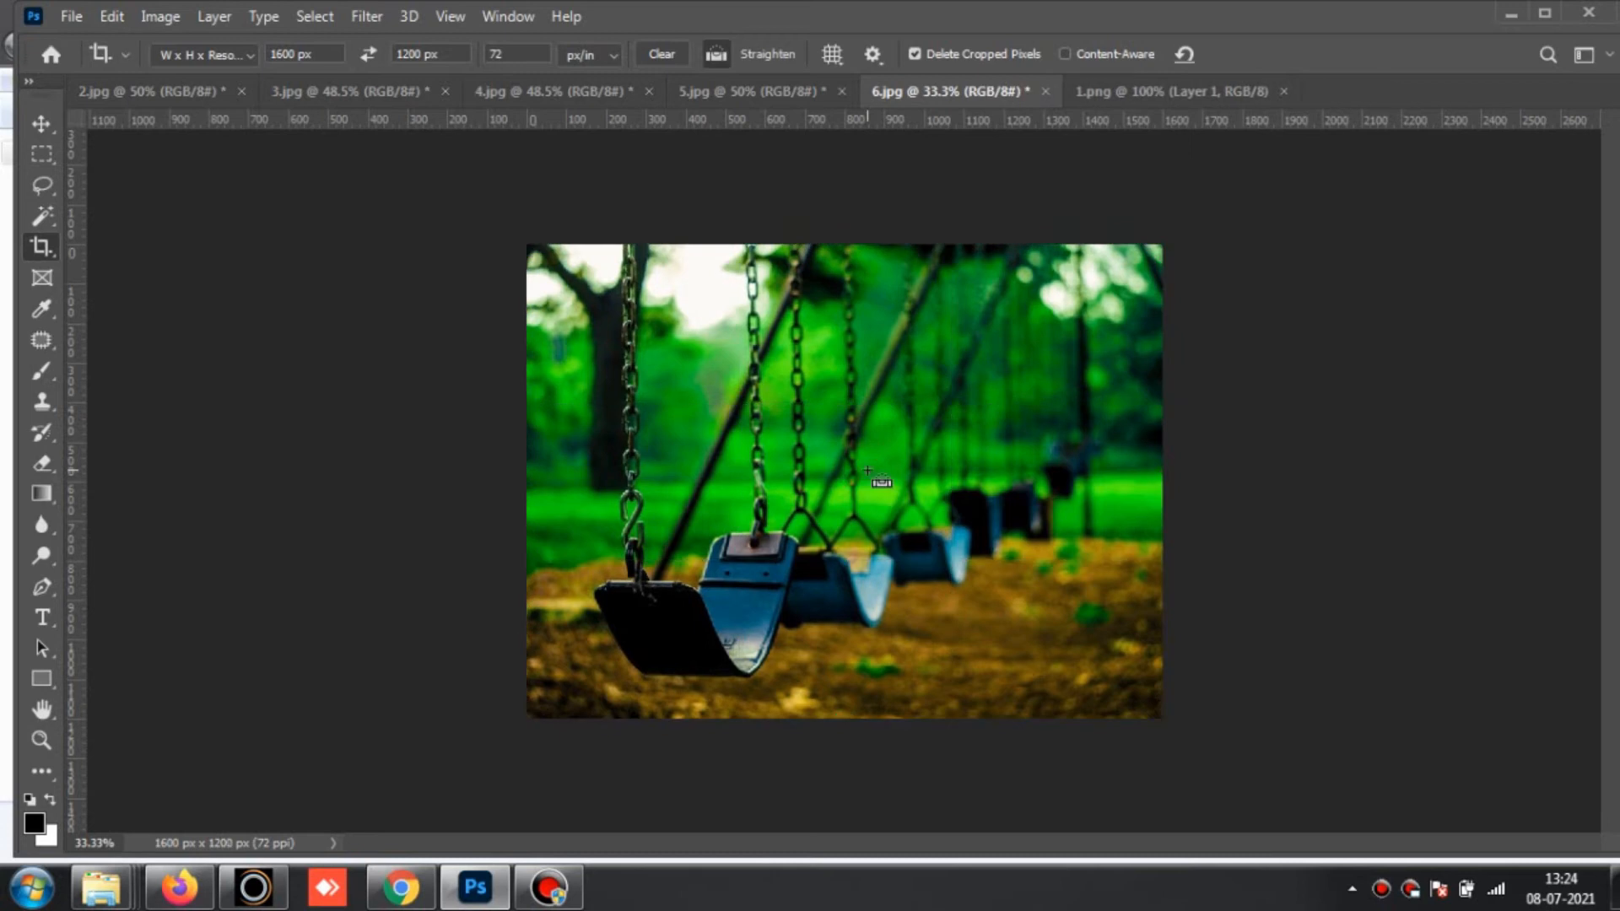
Step: Crop the frozen light bulb image 1.png to 1600 x 1200 px
key("ctrl+Tab")
left_click(869, 470)
key("Return")
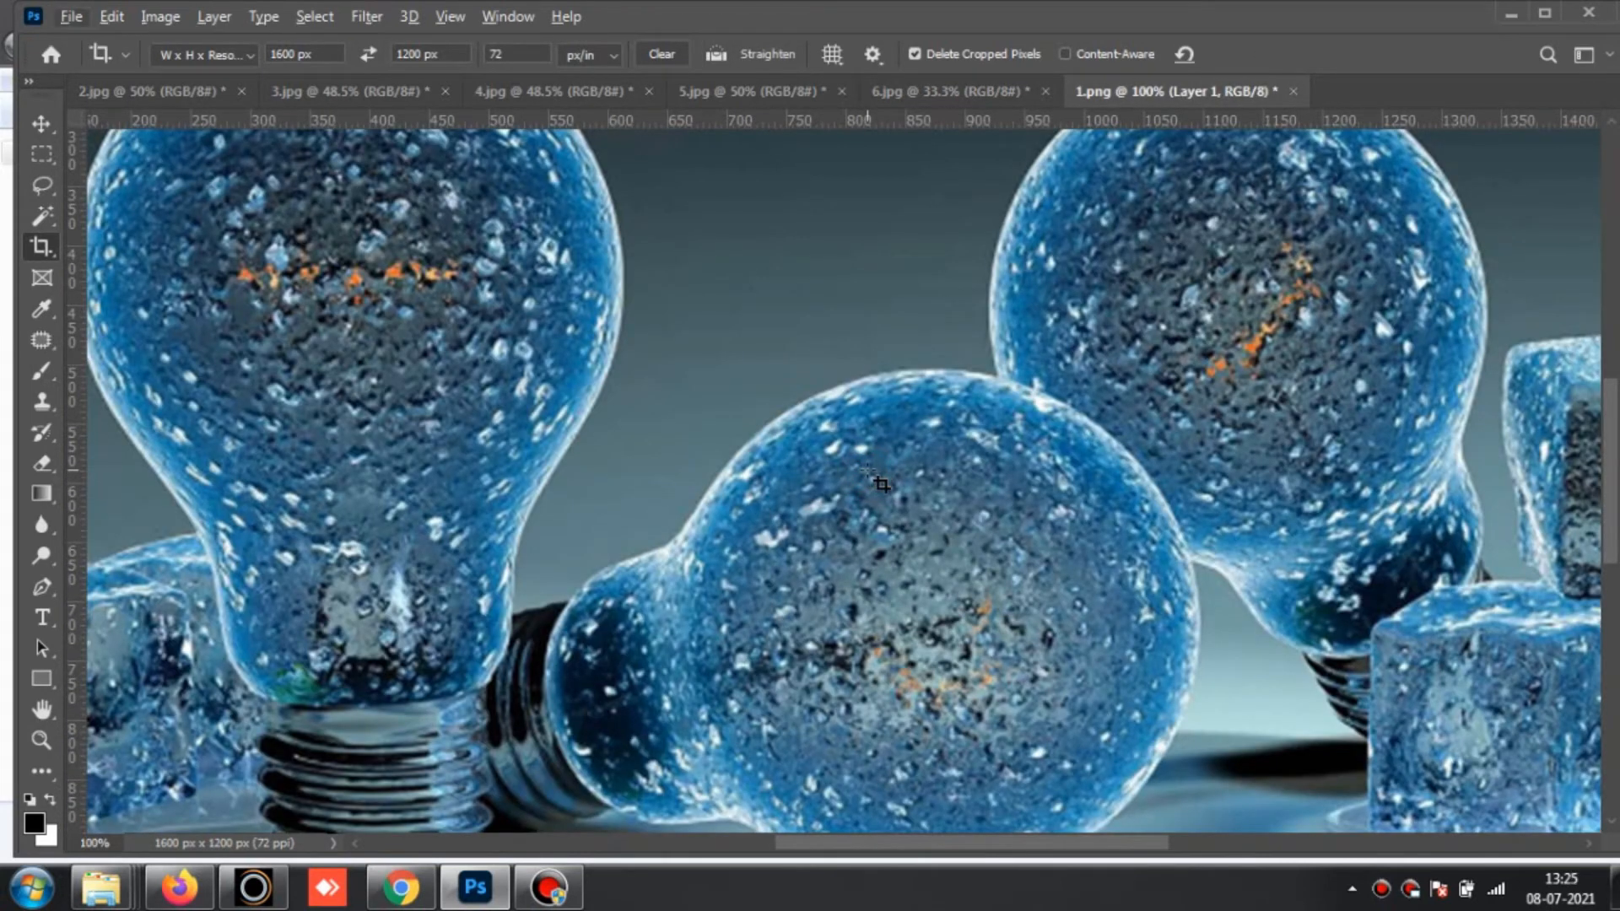
key("ctrl+0")
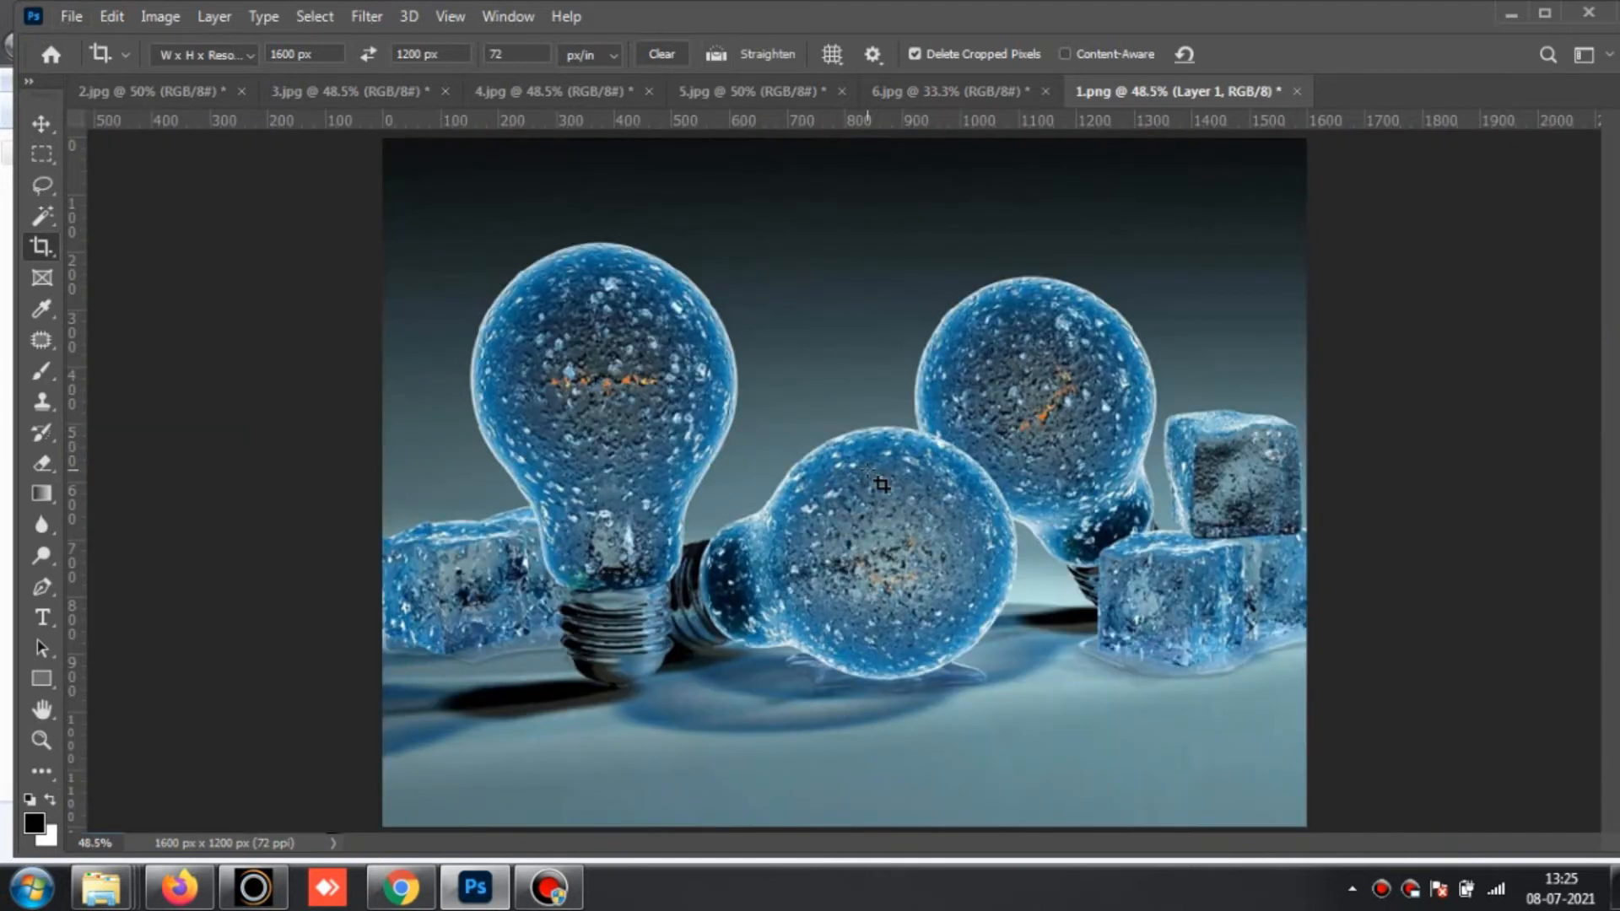
Step: Switch to the Move tool and review each of the six cropped documents, returning to 2.jpg
key("ctrl+Tab")
key("v")
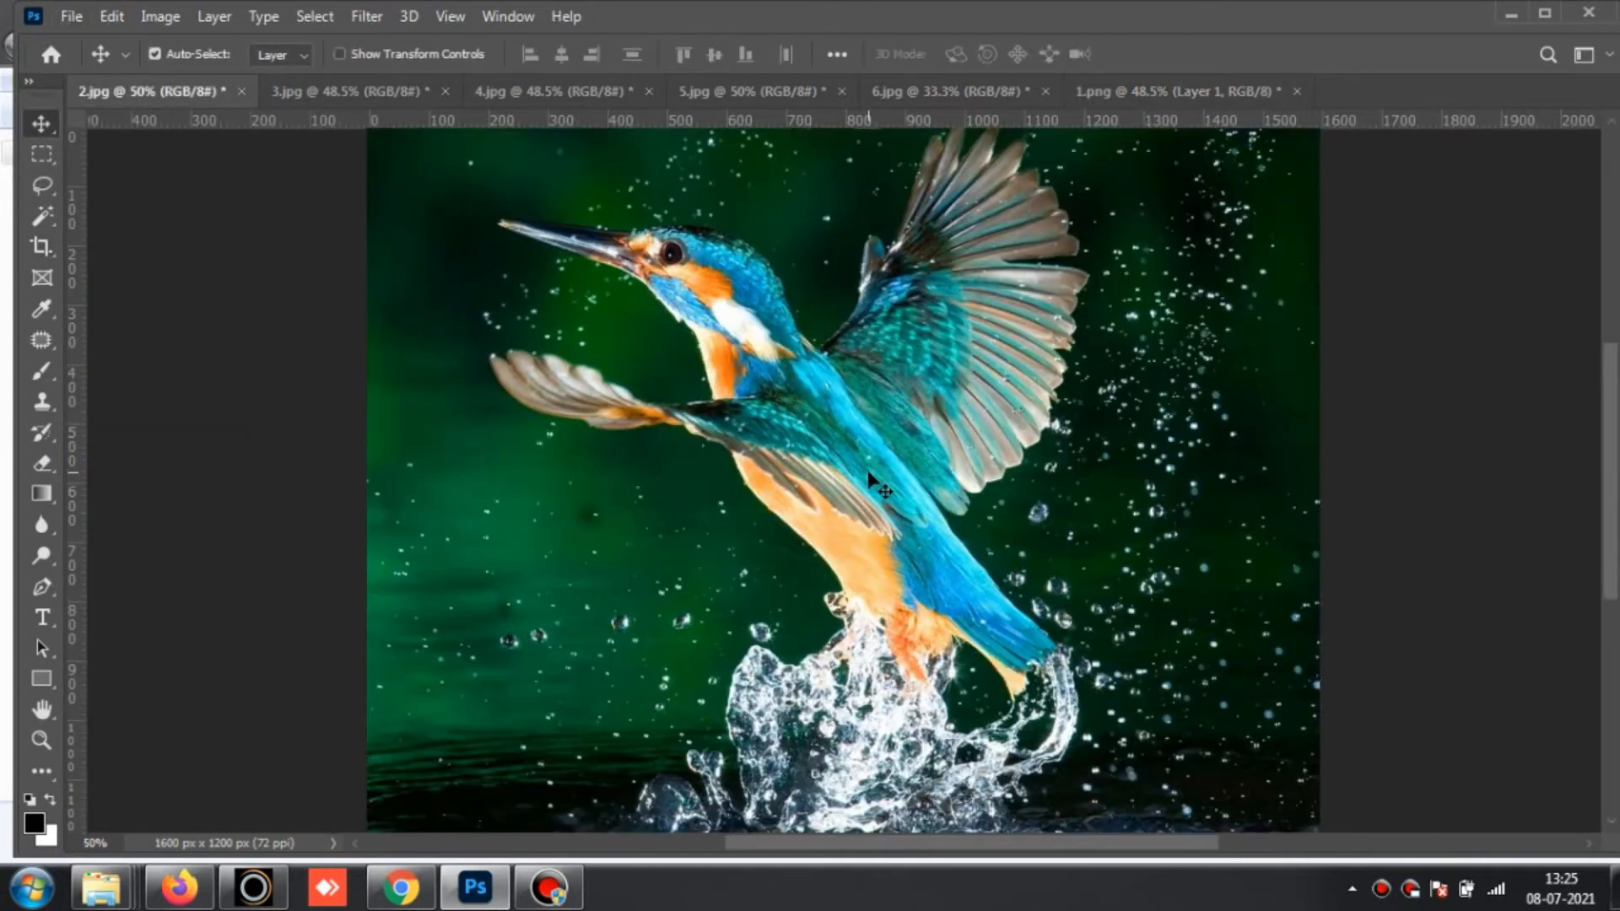
left_click(38, 124)
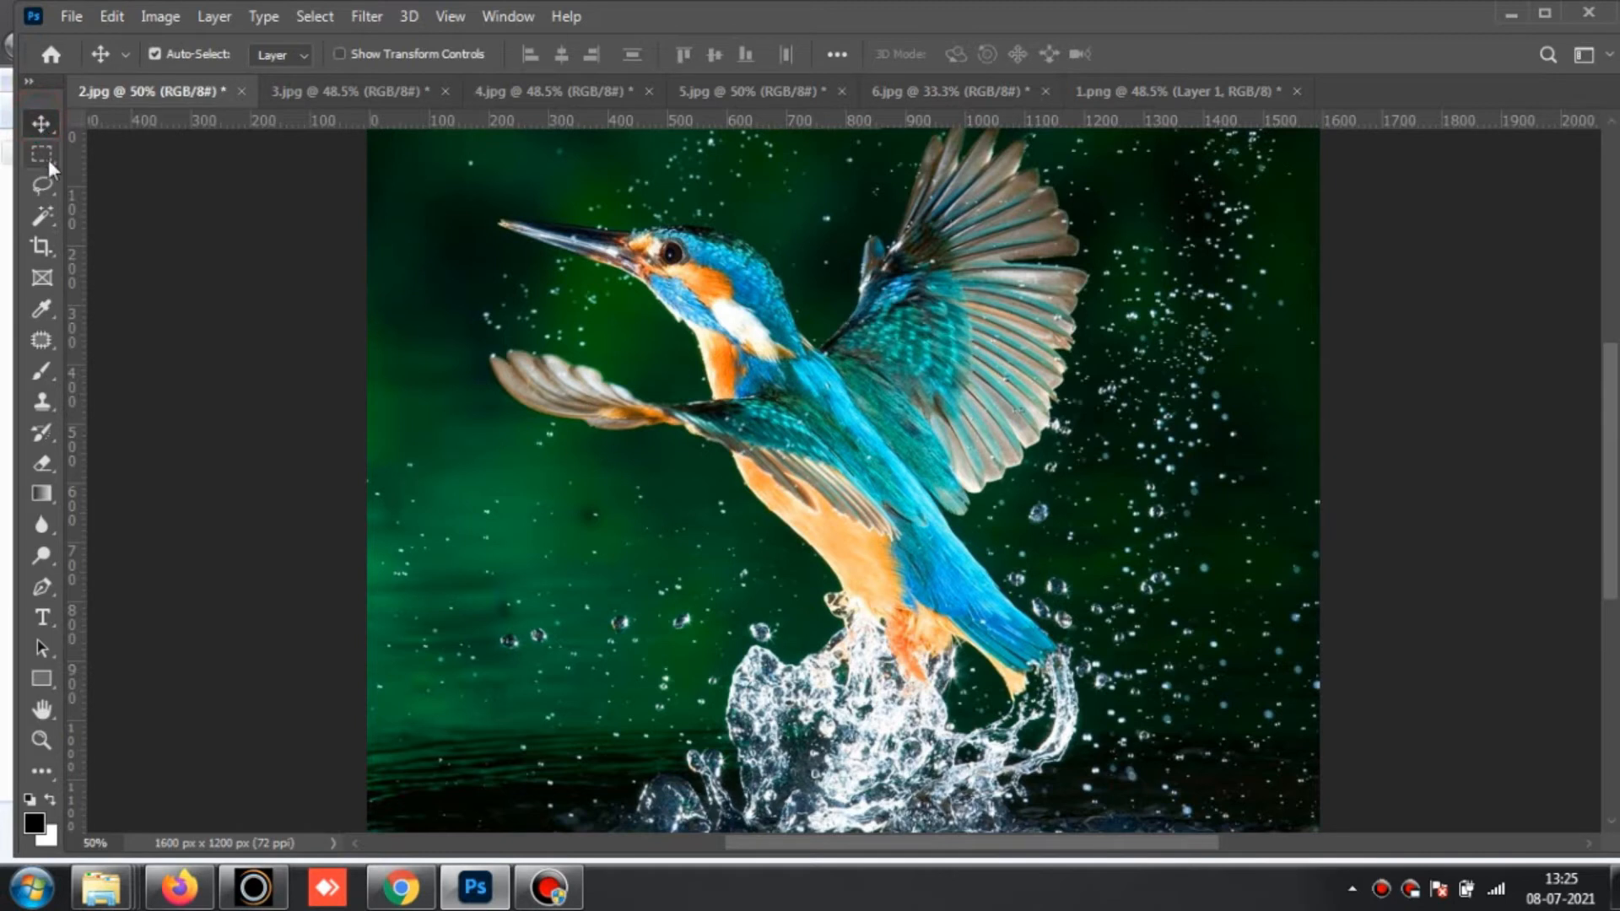
left_click(302, 93)
key("ctrl+Tab")
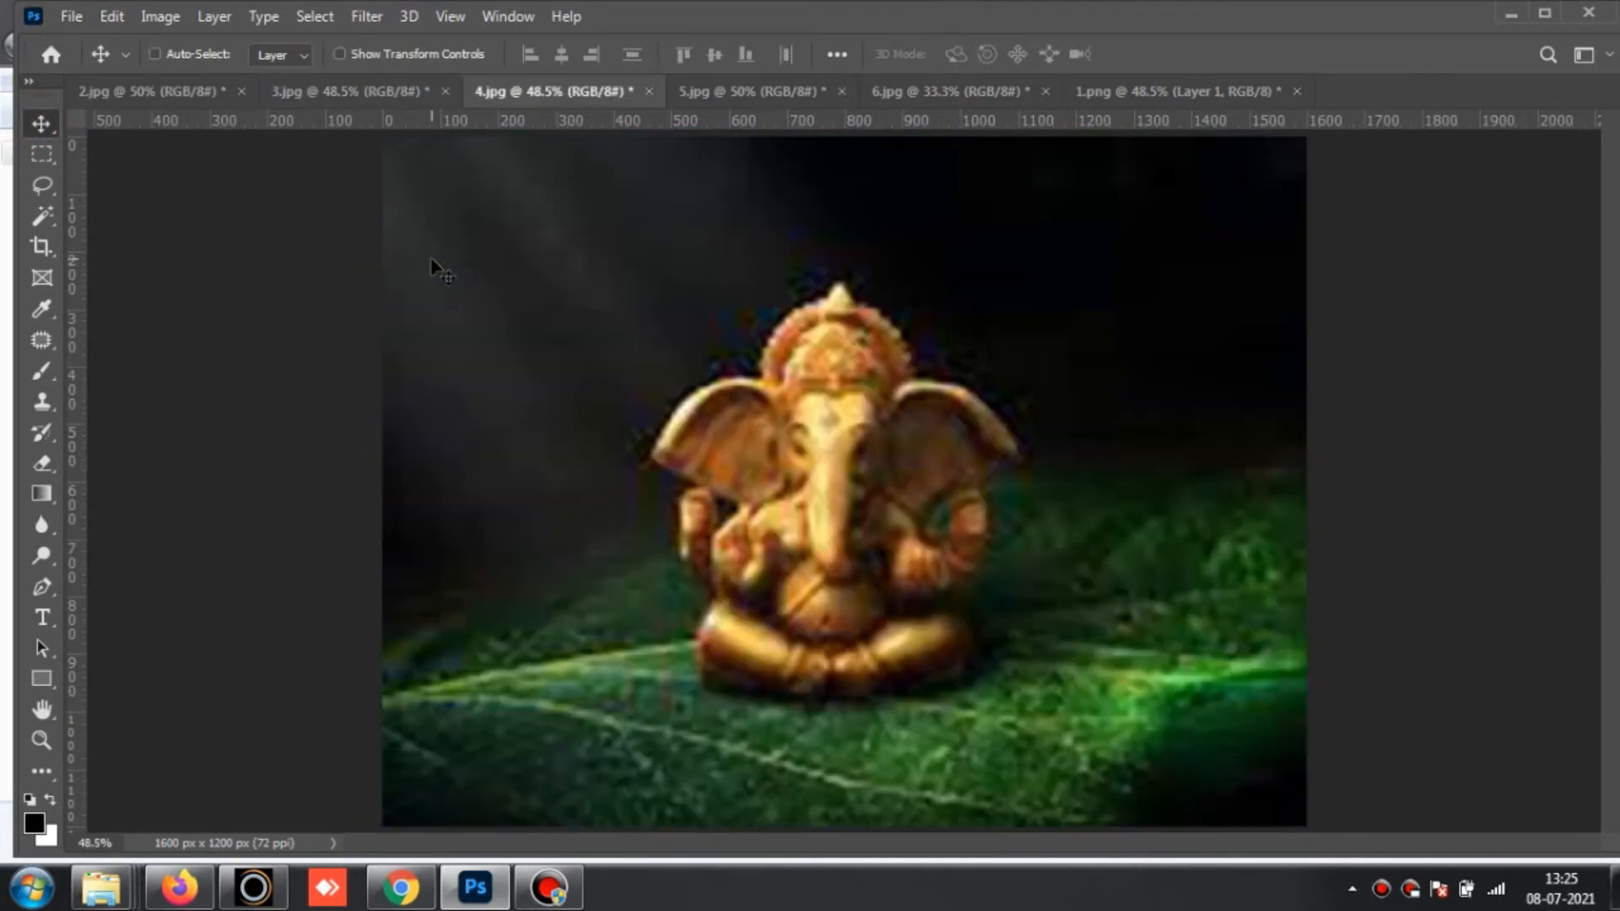
key("ctrl+Tab")
key("ctrl+Tab")
key("ctrl+Tab")
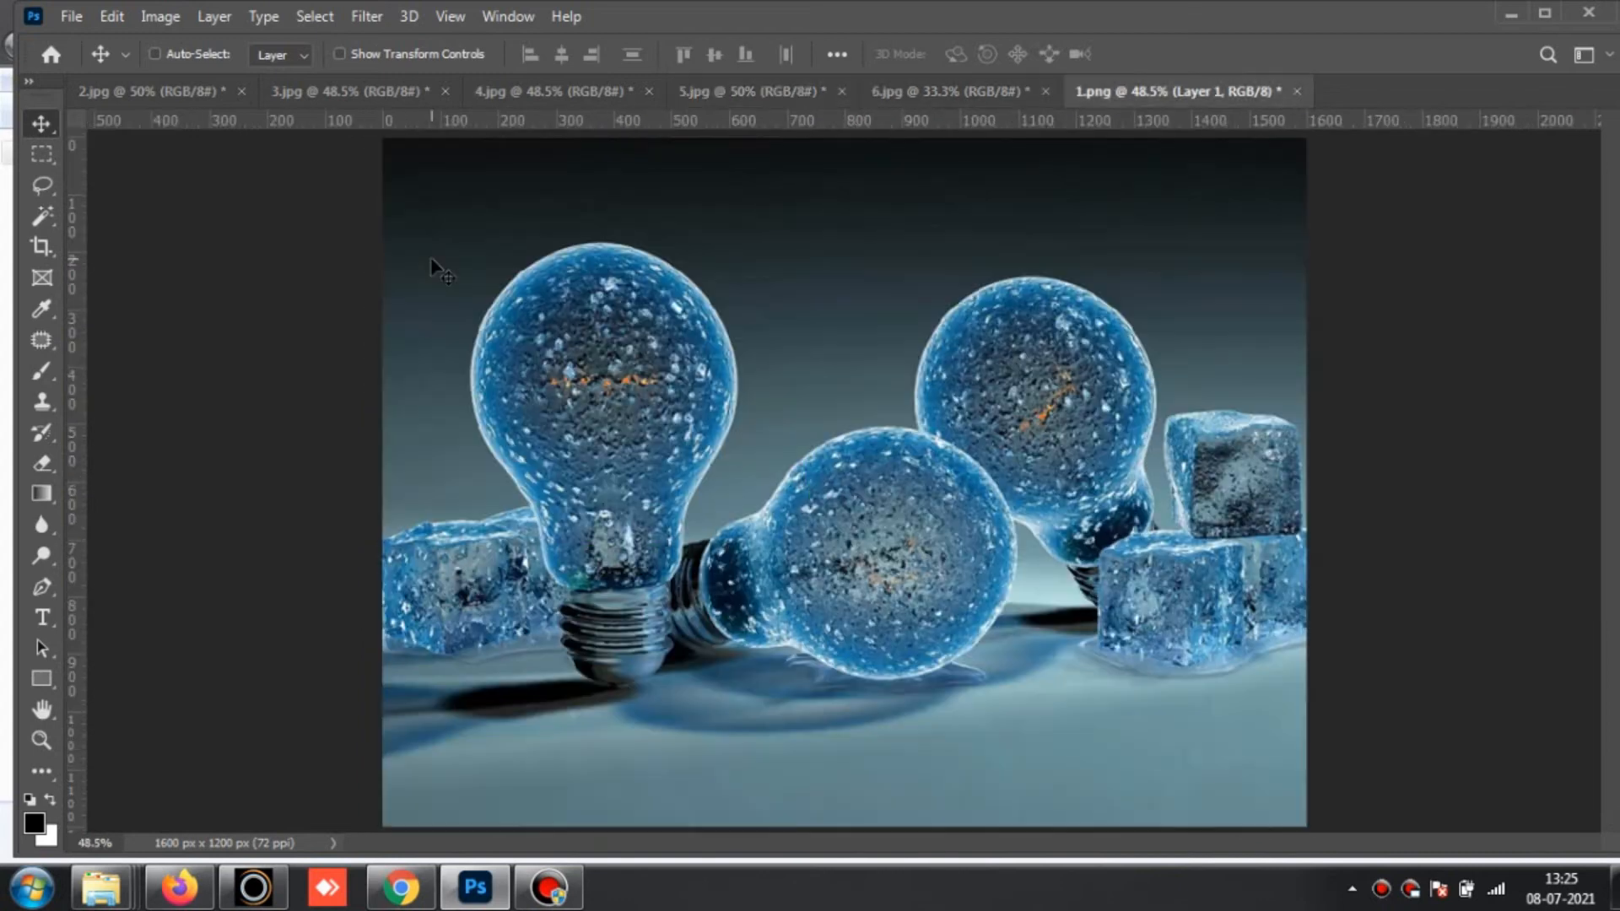
key("ctrl+Tab")
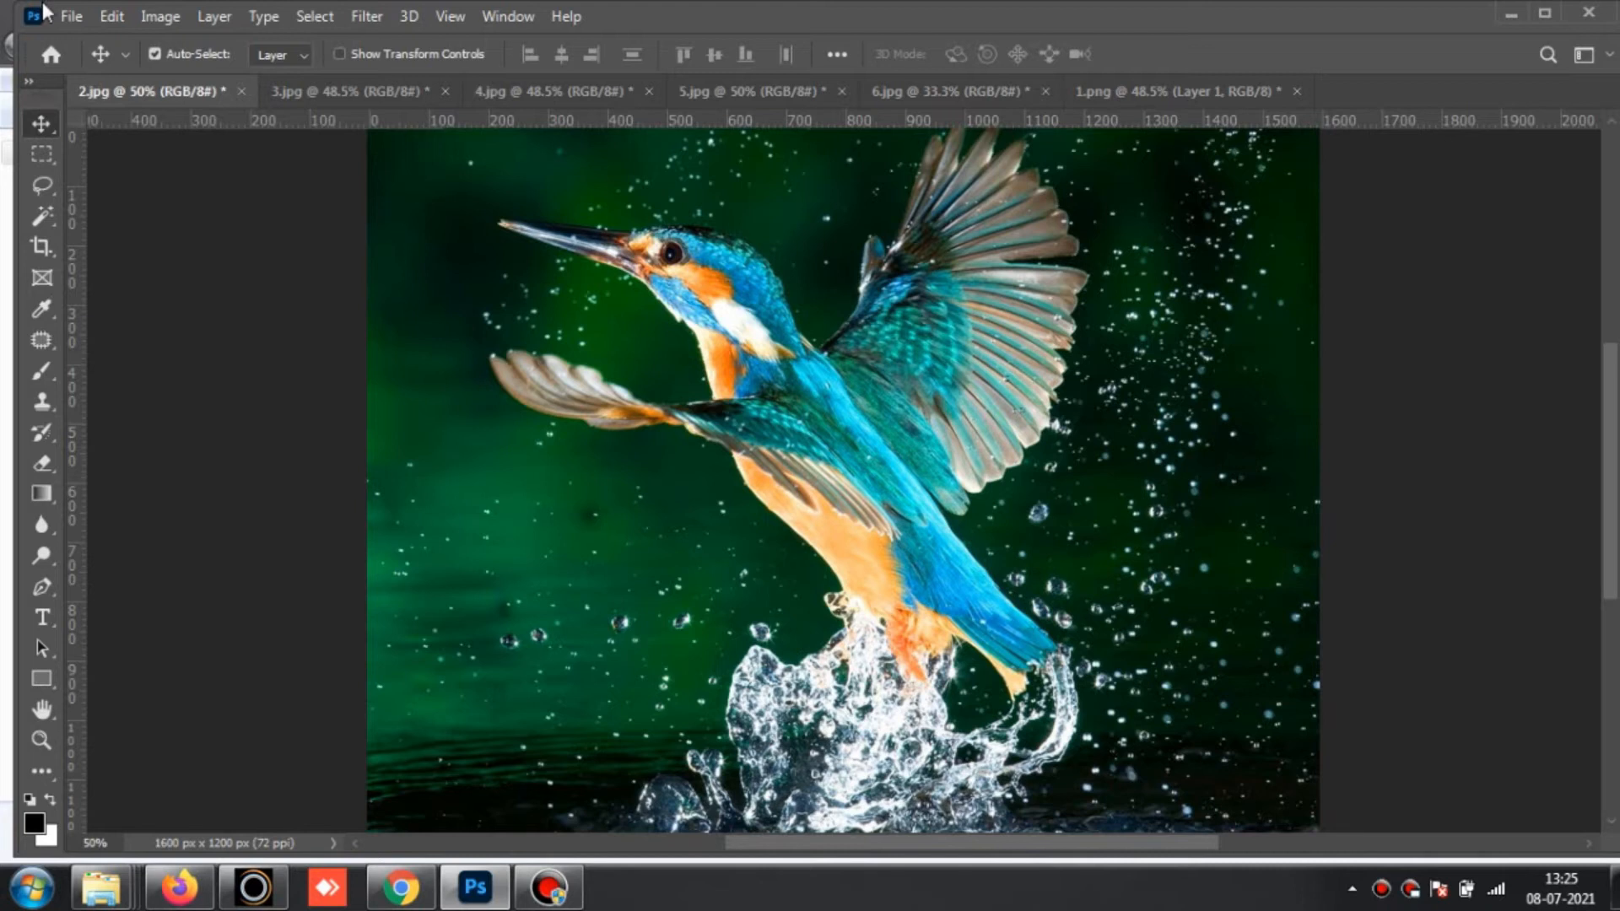
Step: Open the Image Processor script for the open documents
left_click(71, 19)
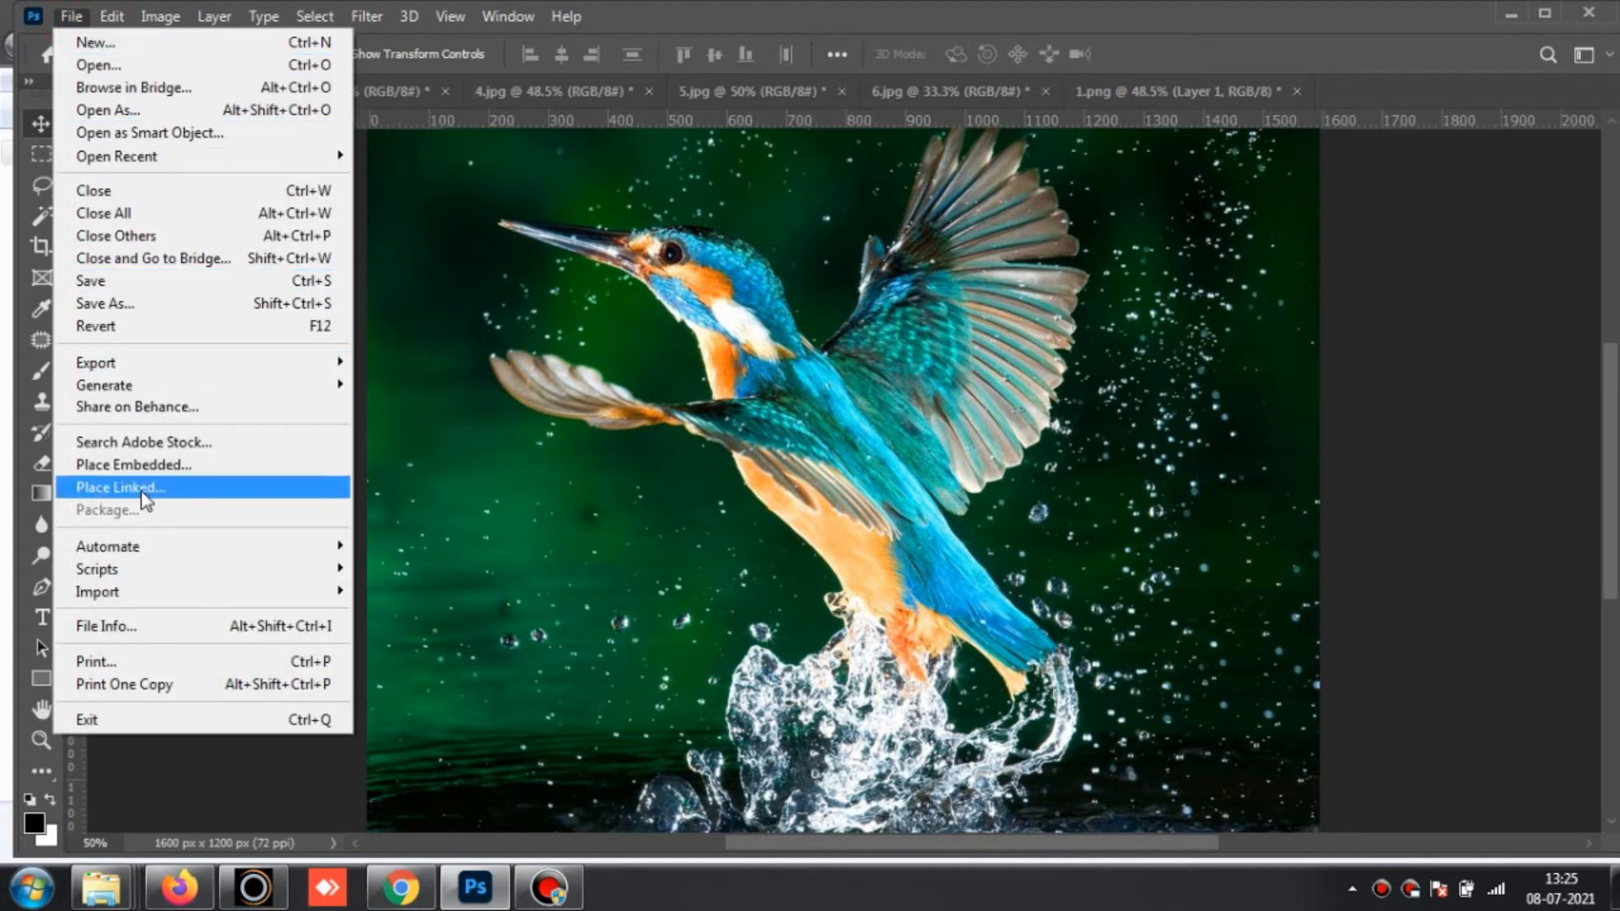
mouse_move(105, 585)
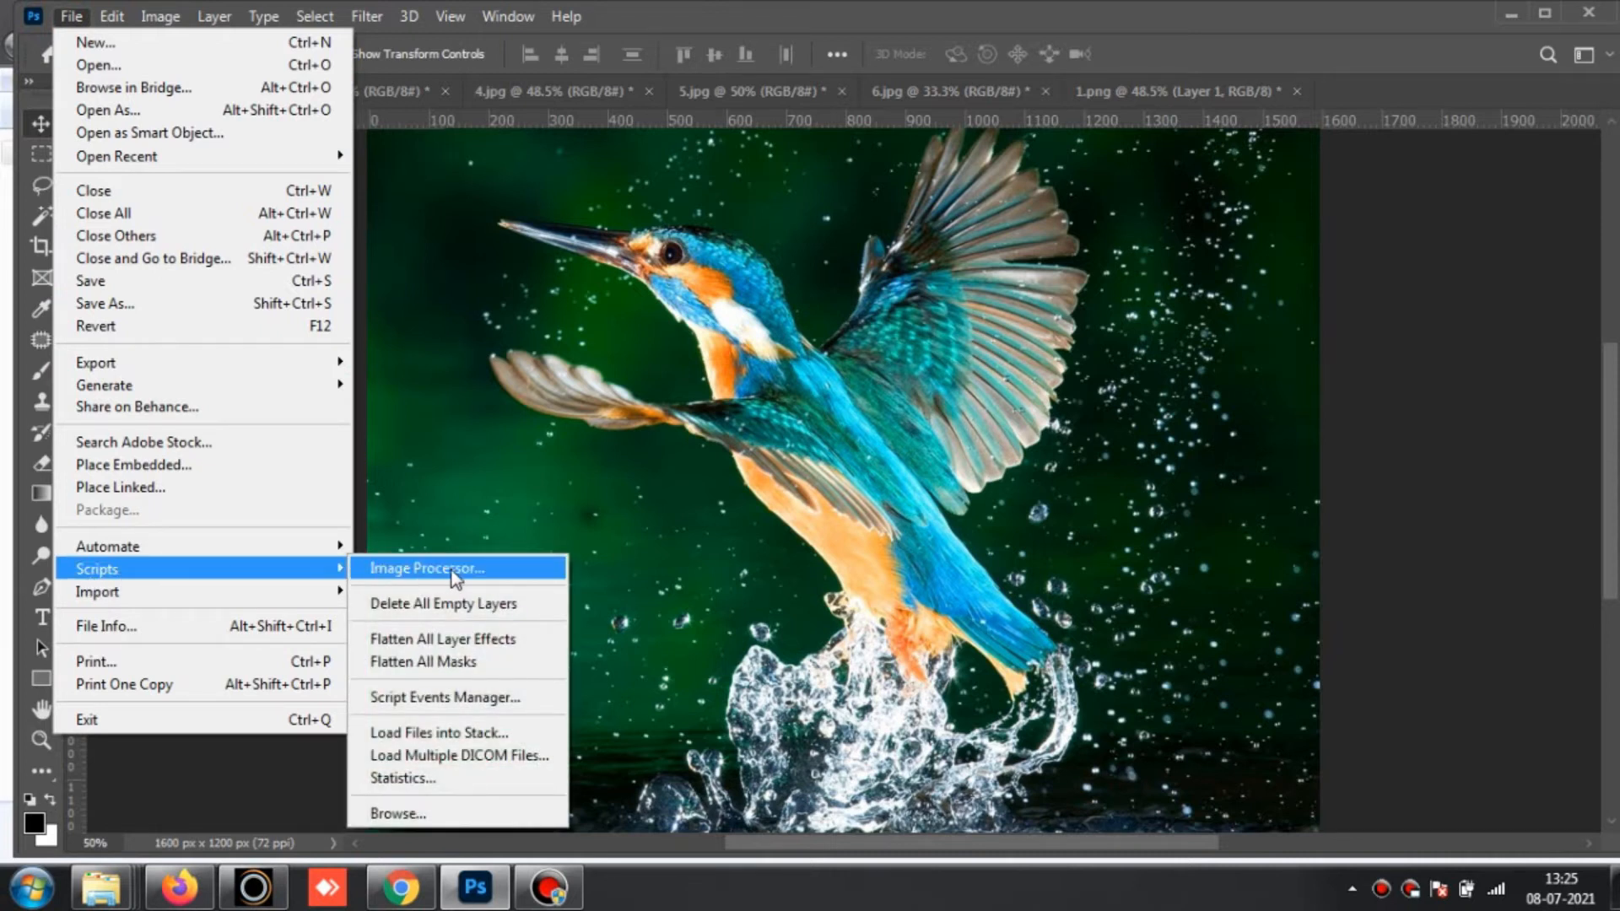
left_click(530, 574)
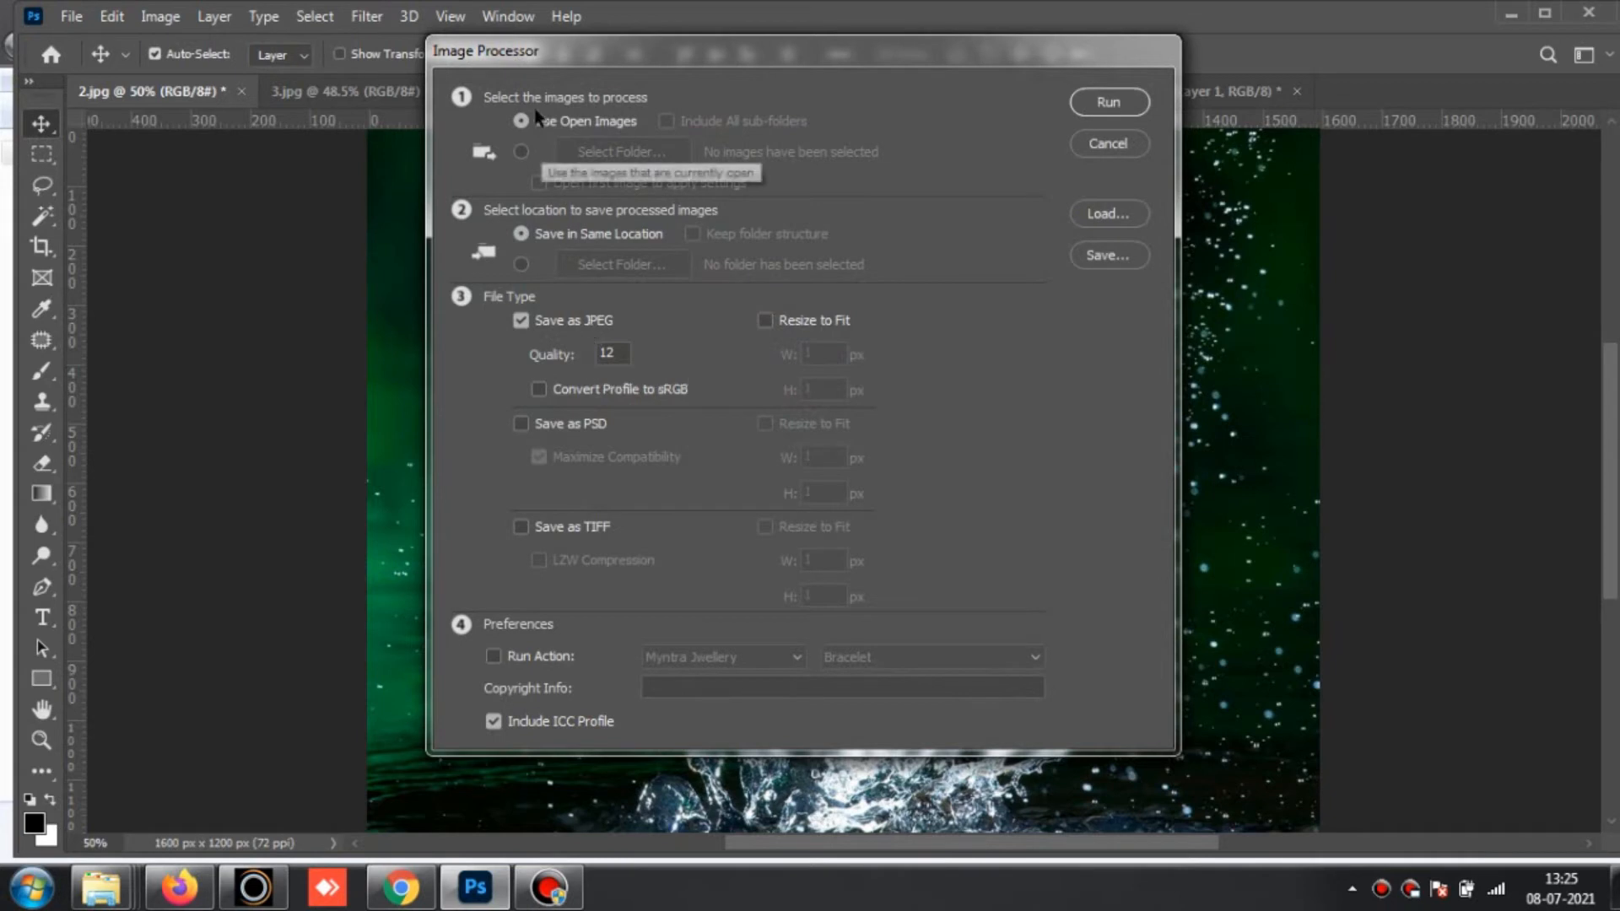
left_click(521, 151)
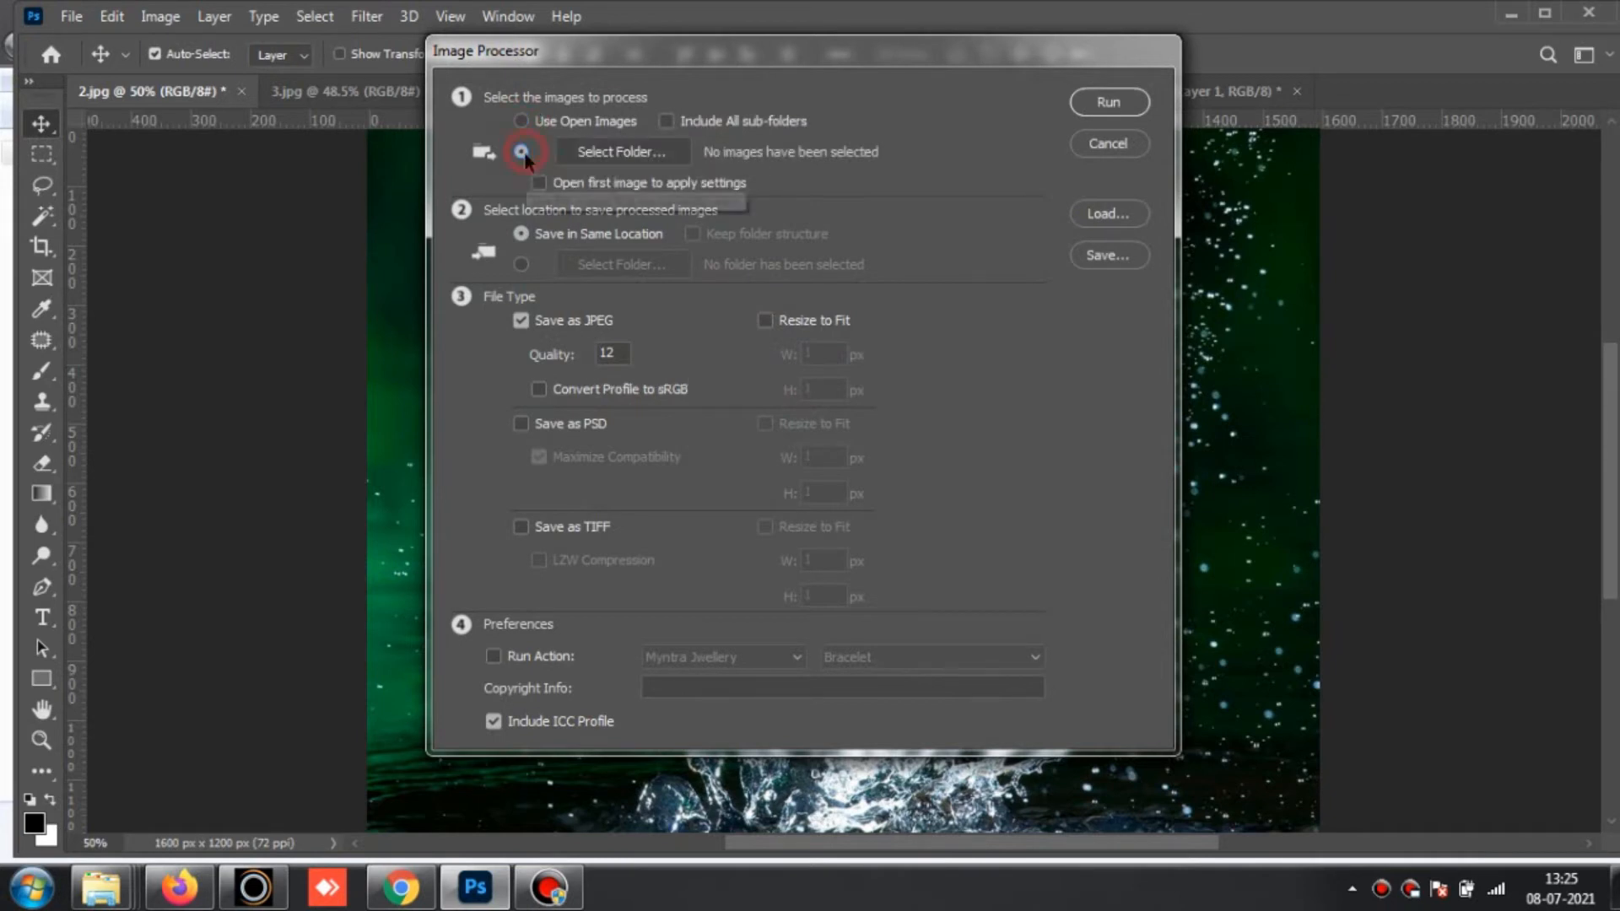
left_click(666, 121)
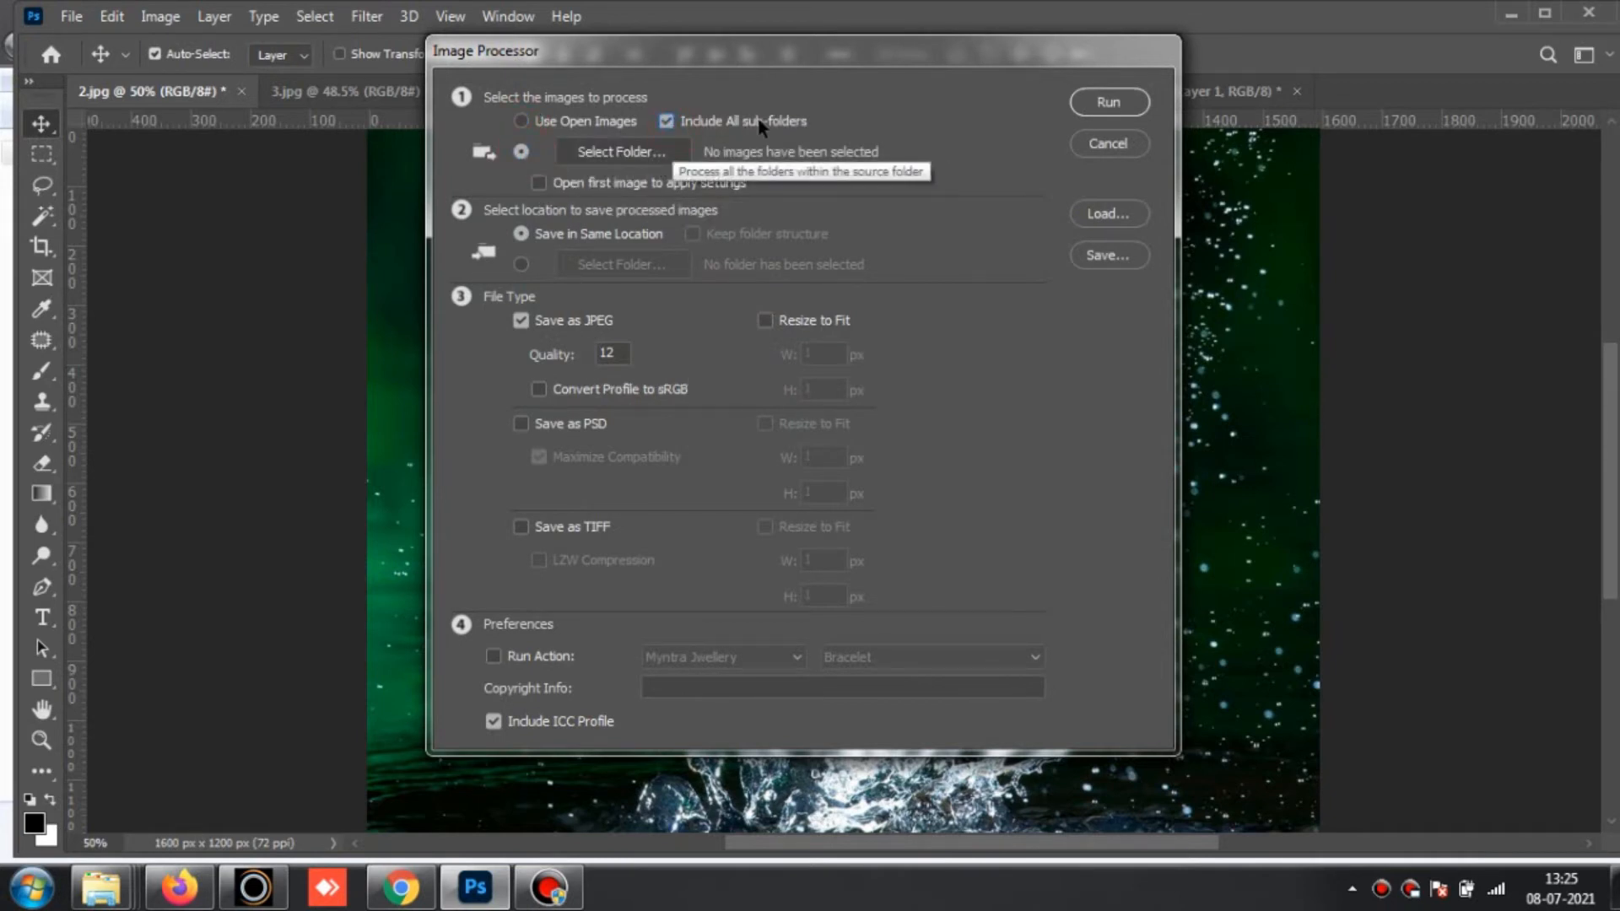
left_click(521, 120)
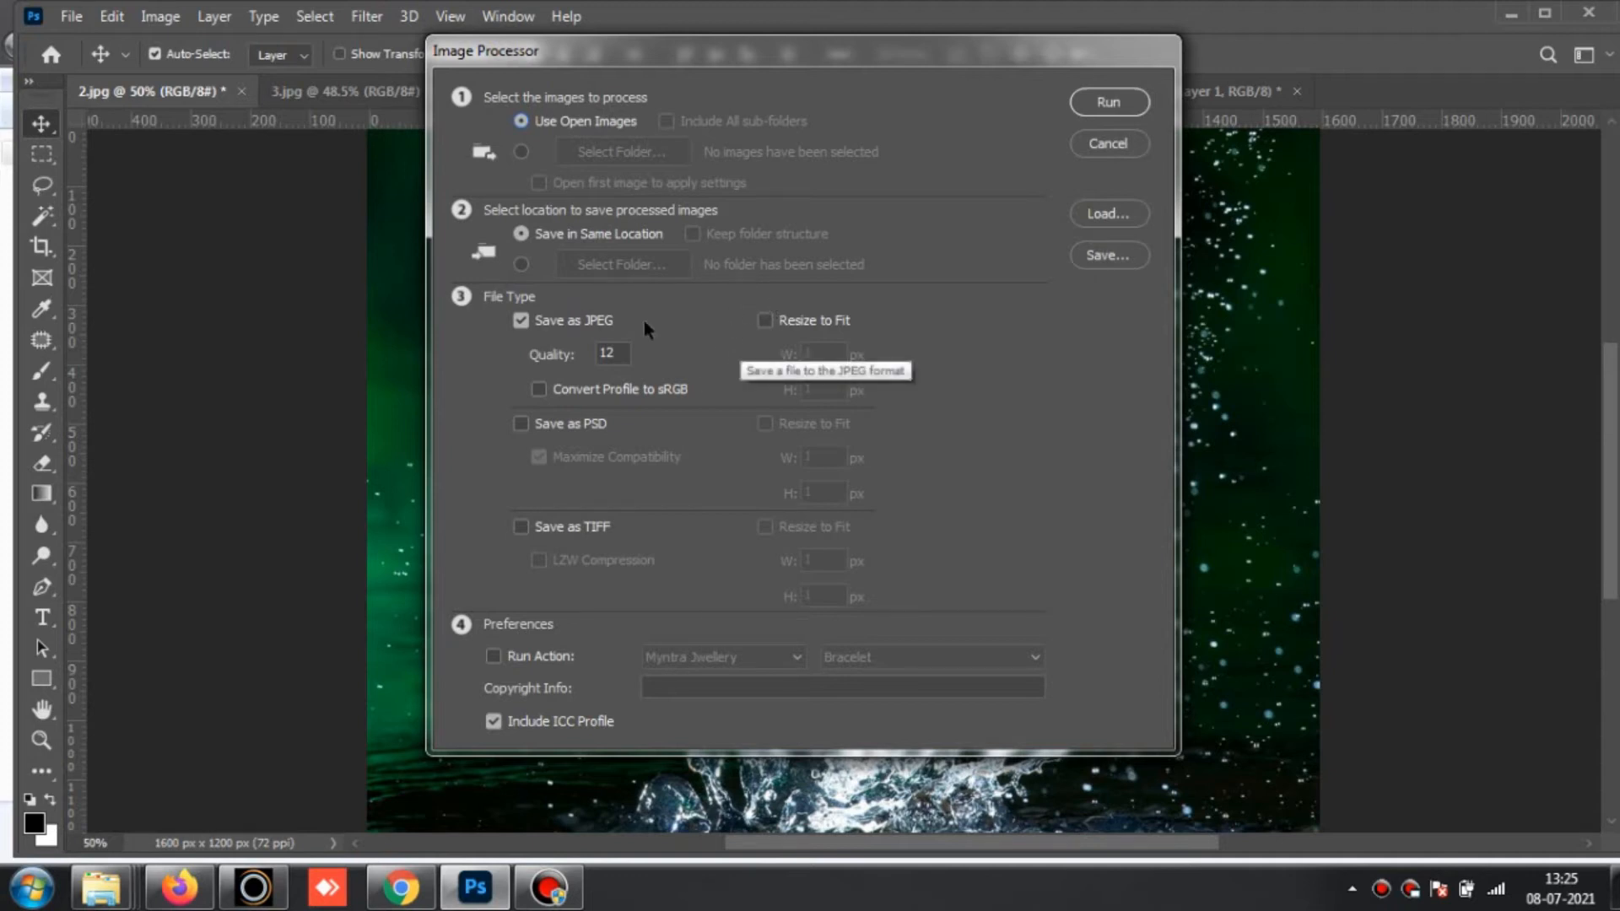
Step: Set the processed images to be saved in the chosen IMAGES folder on the Desktop instead of the same location
left_click(521, 264)
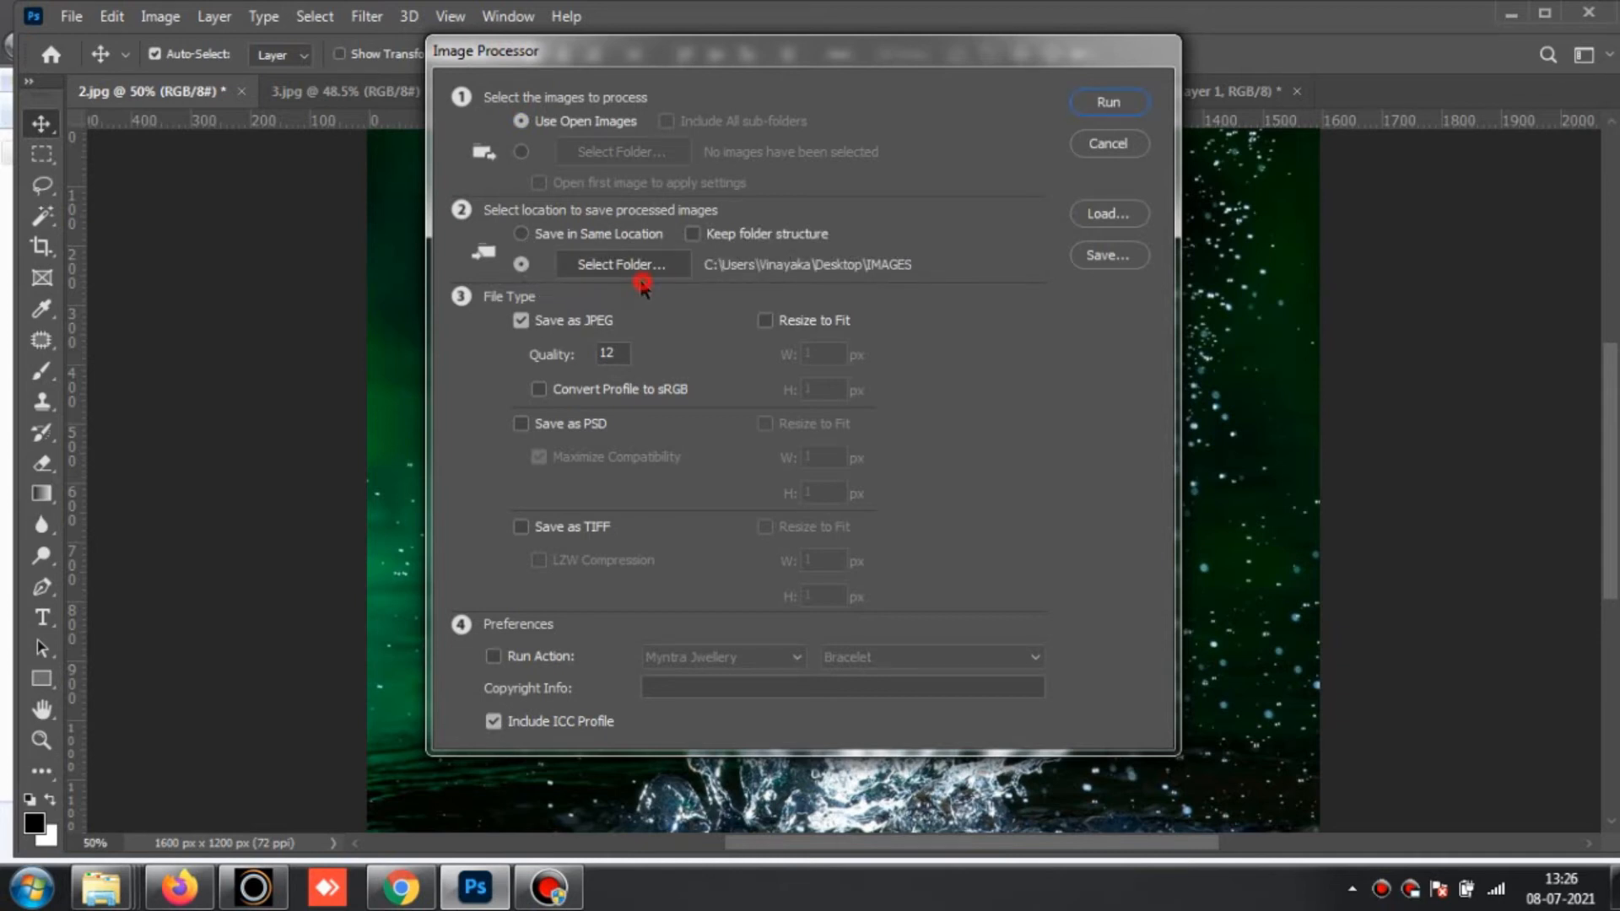
left_click(642, 279)
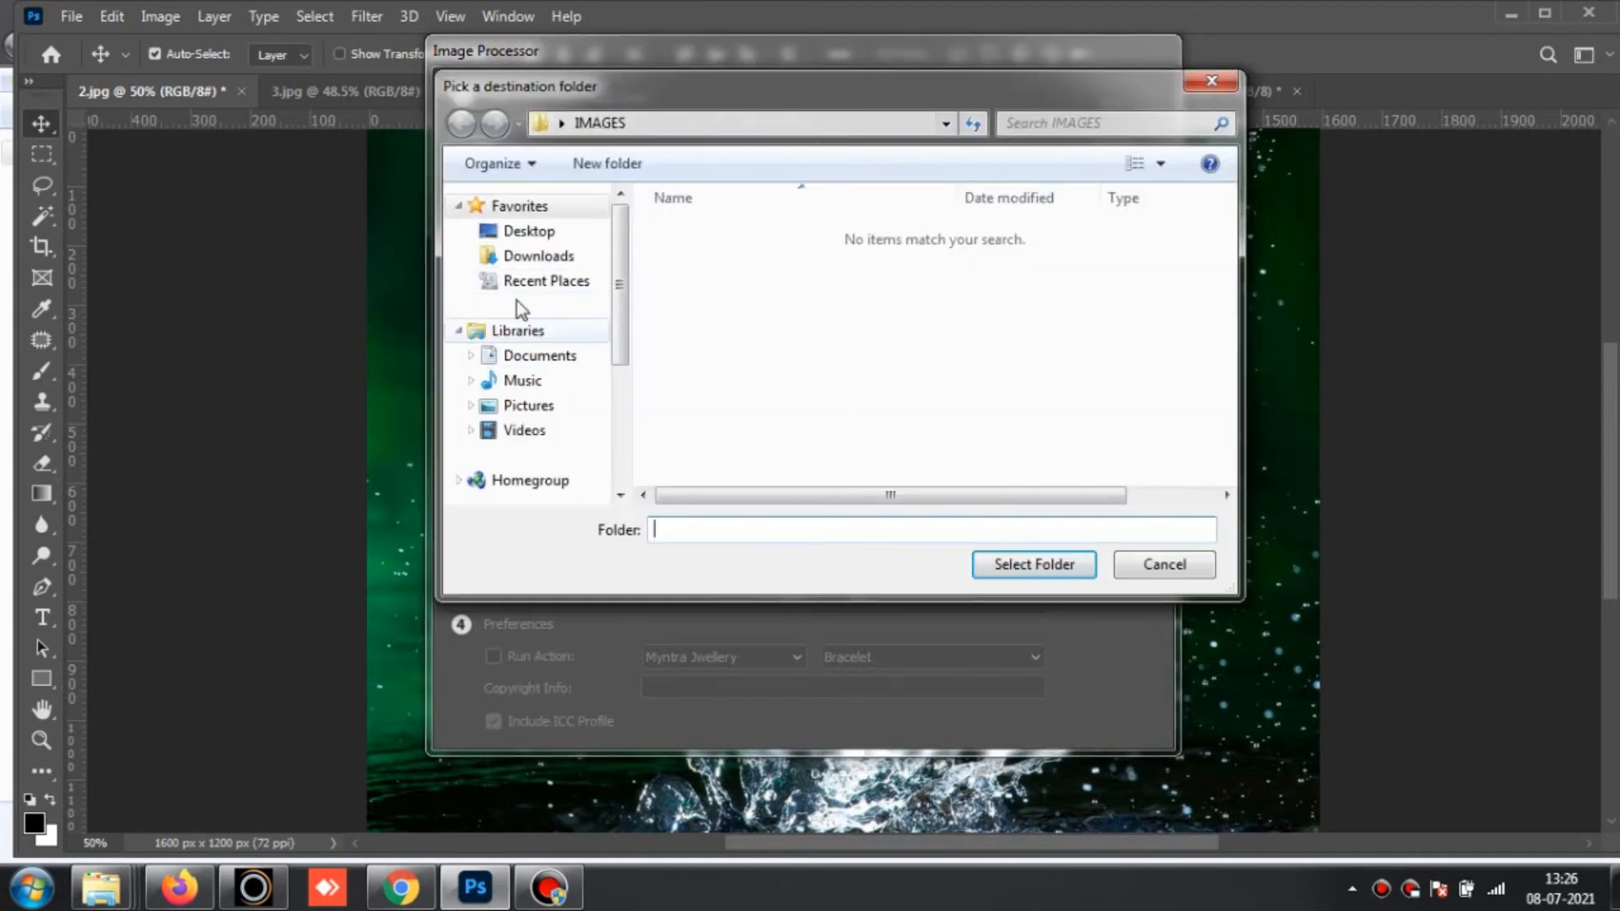
left_click(1182, 573)
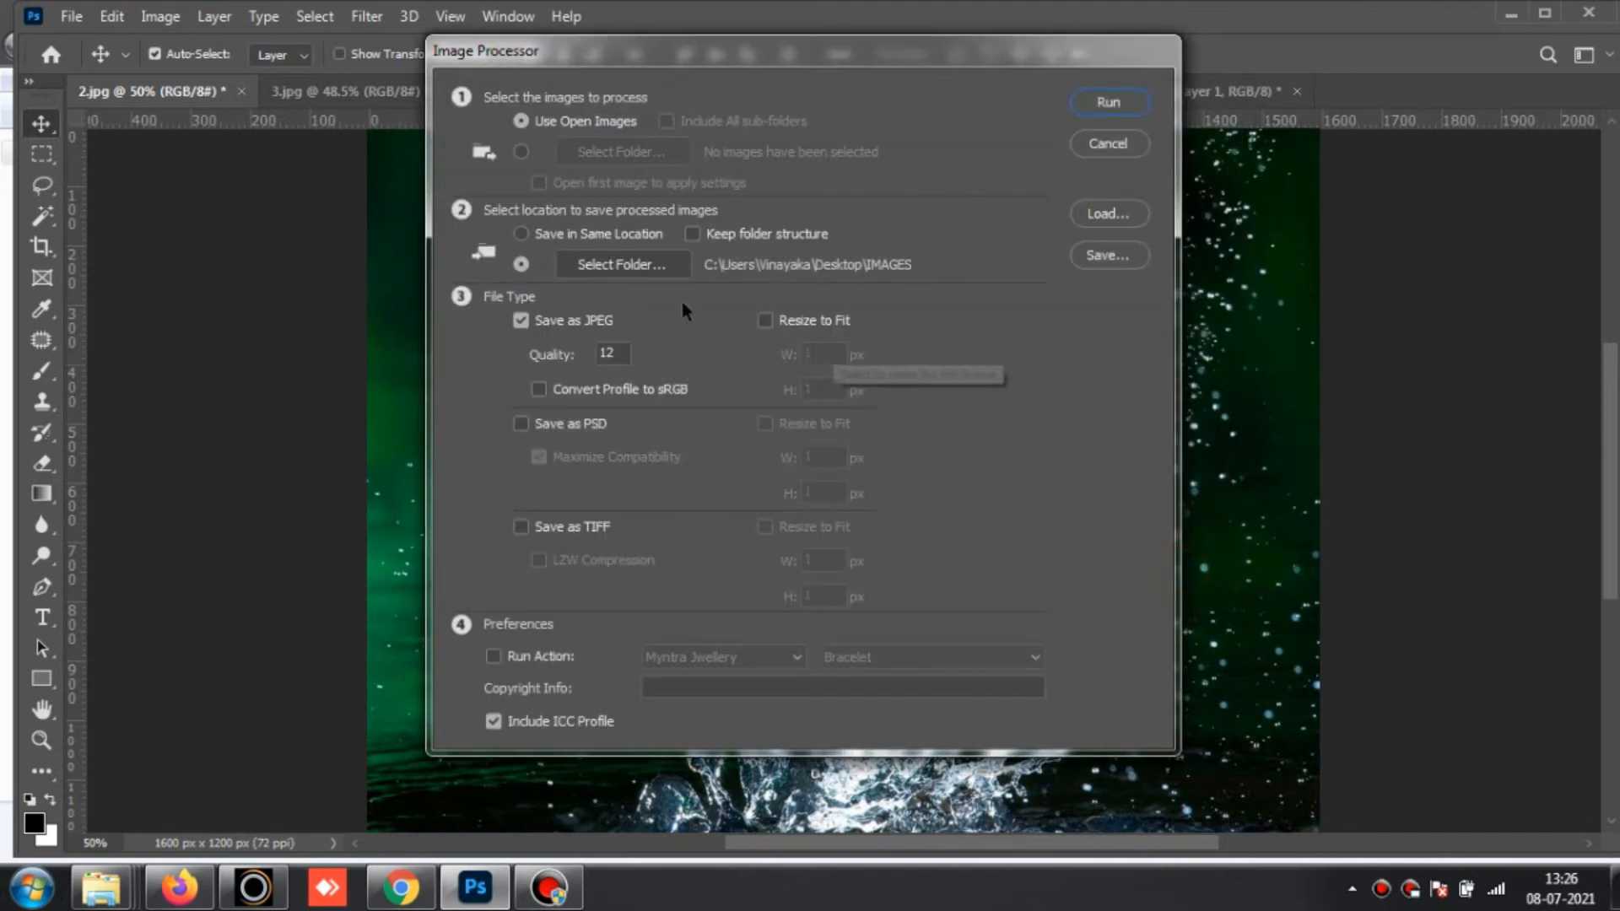
left_click(581, 266)
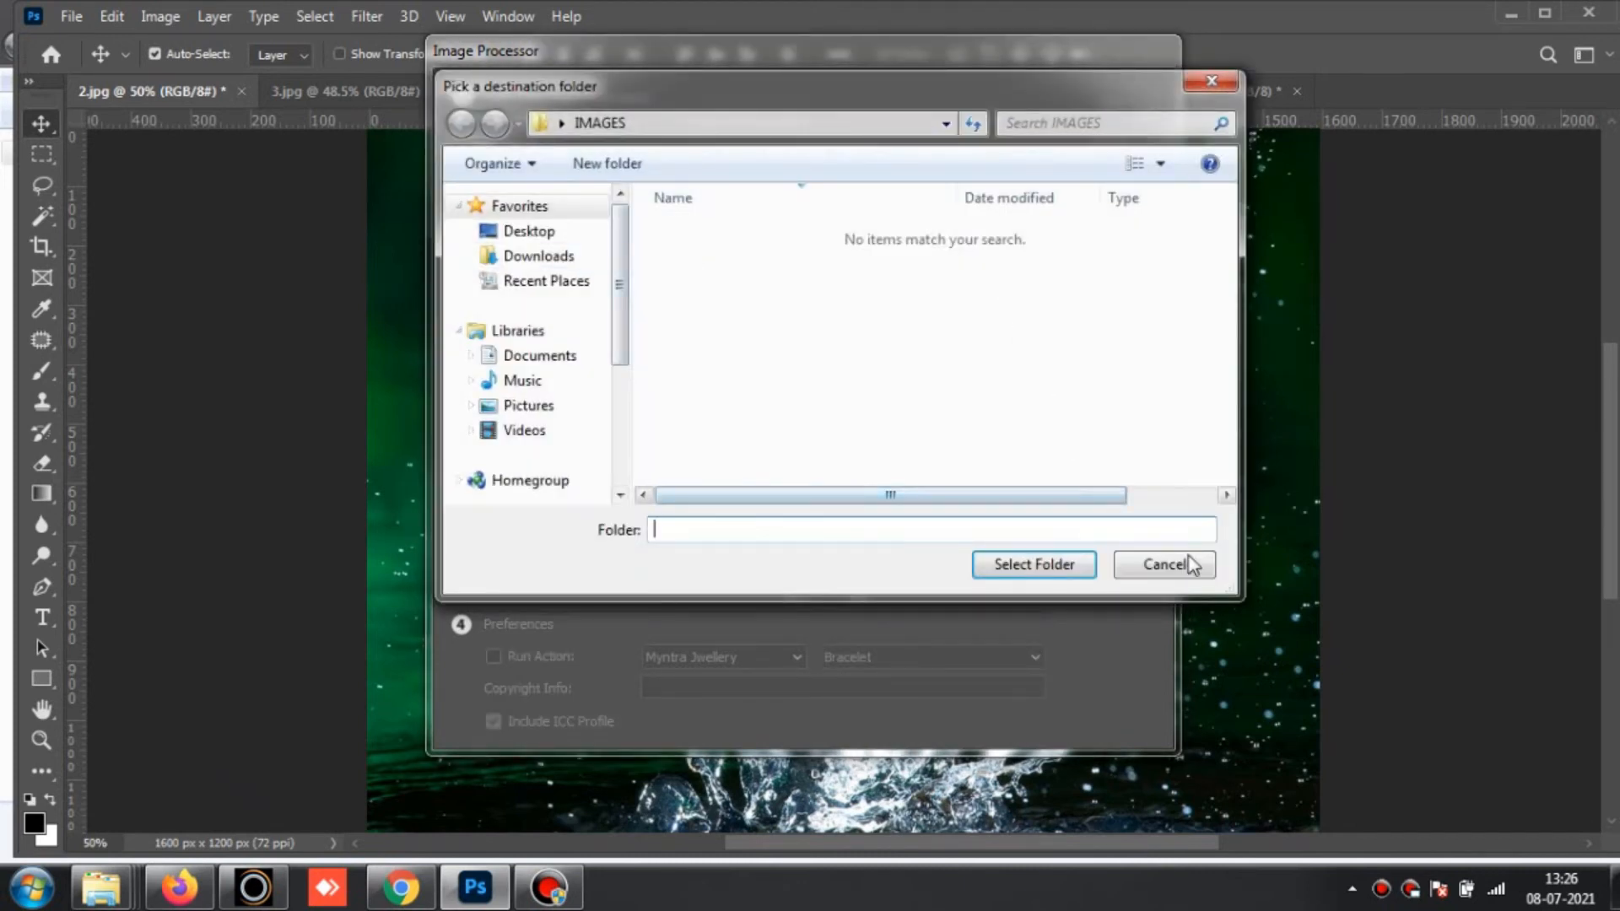
left_click(1184, 571)
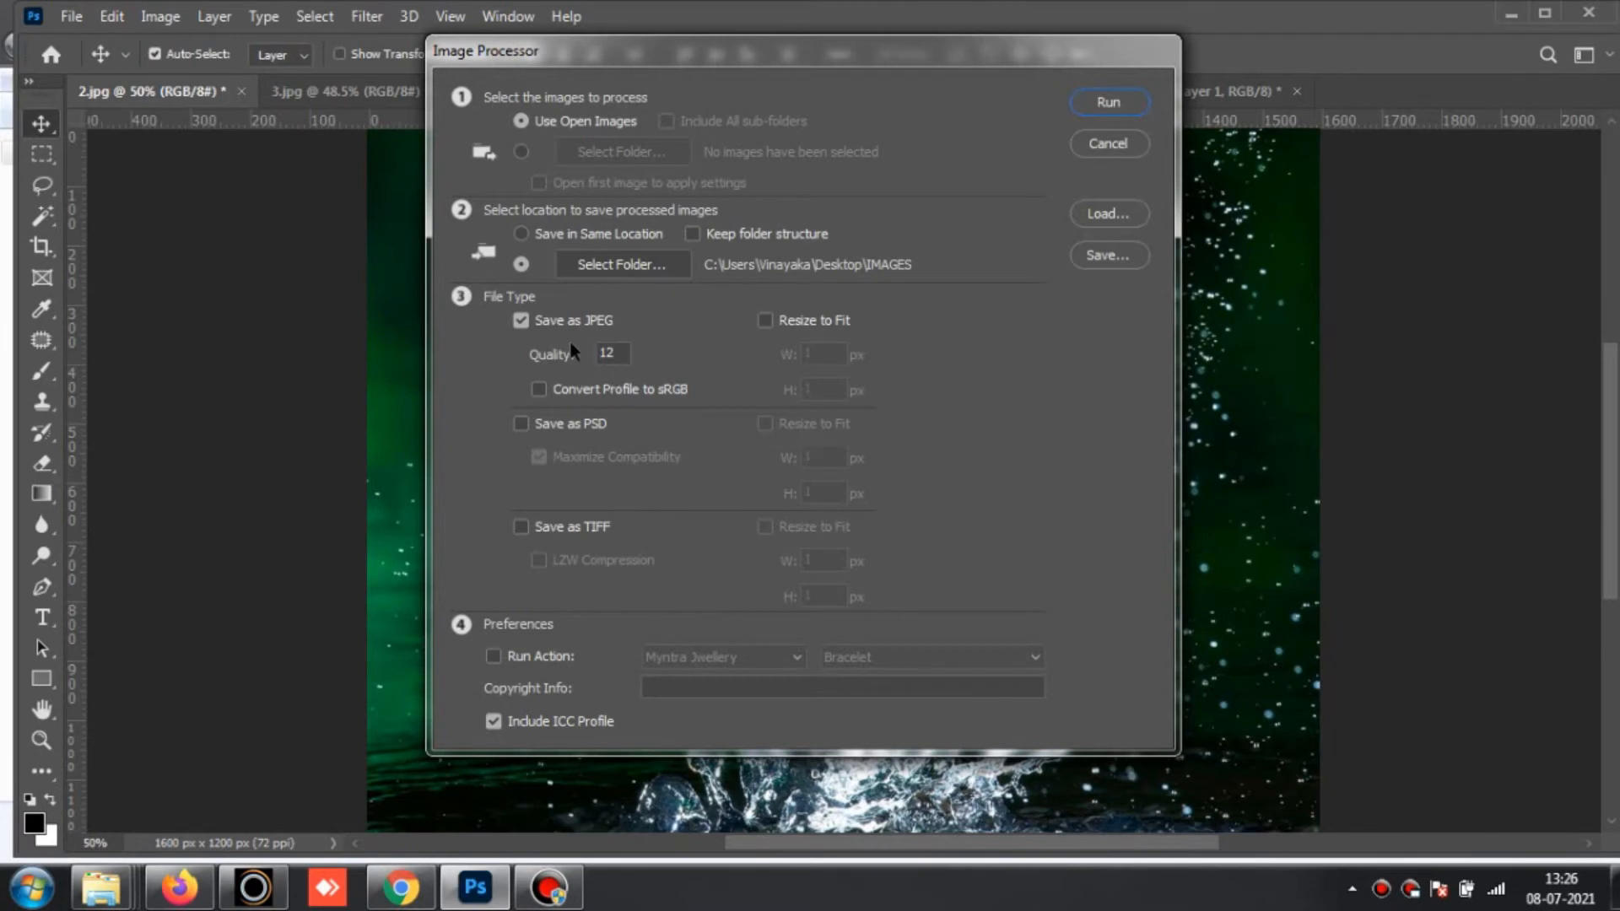
left_click(520, 320)
left_click(520, 321)
double_click(615, 353)
left_click(666, 403)
left_click(520, 424)
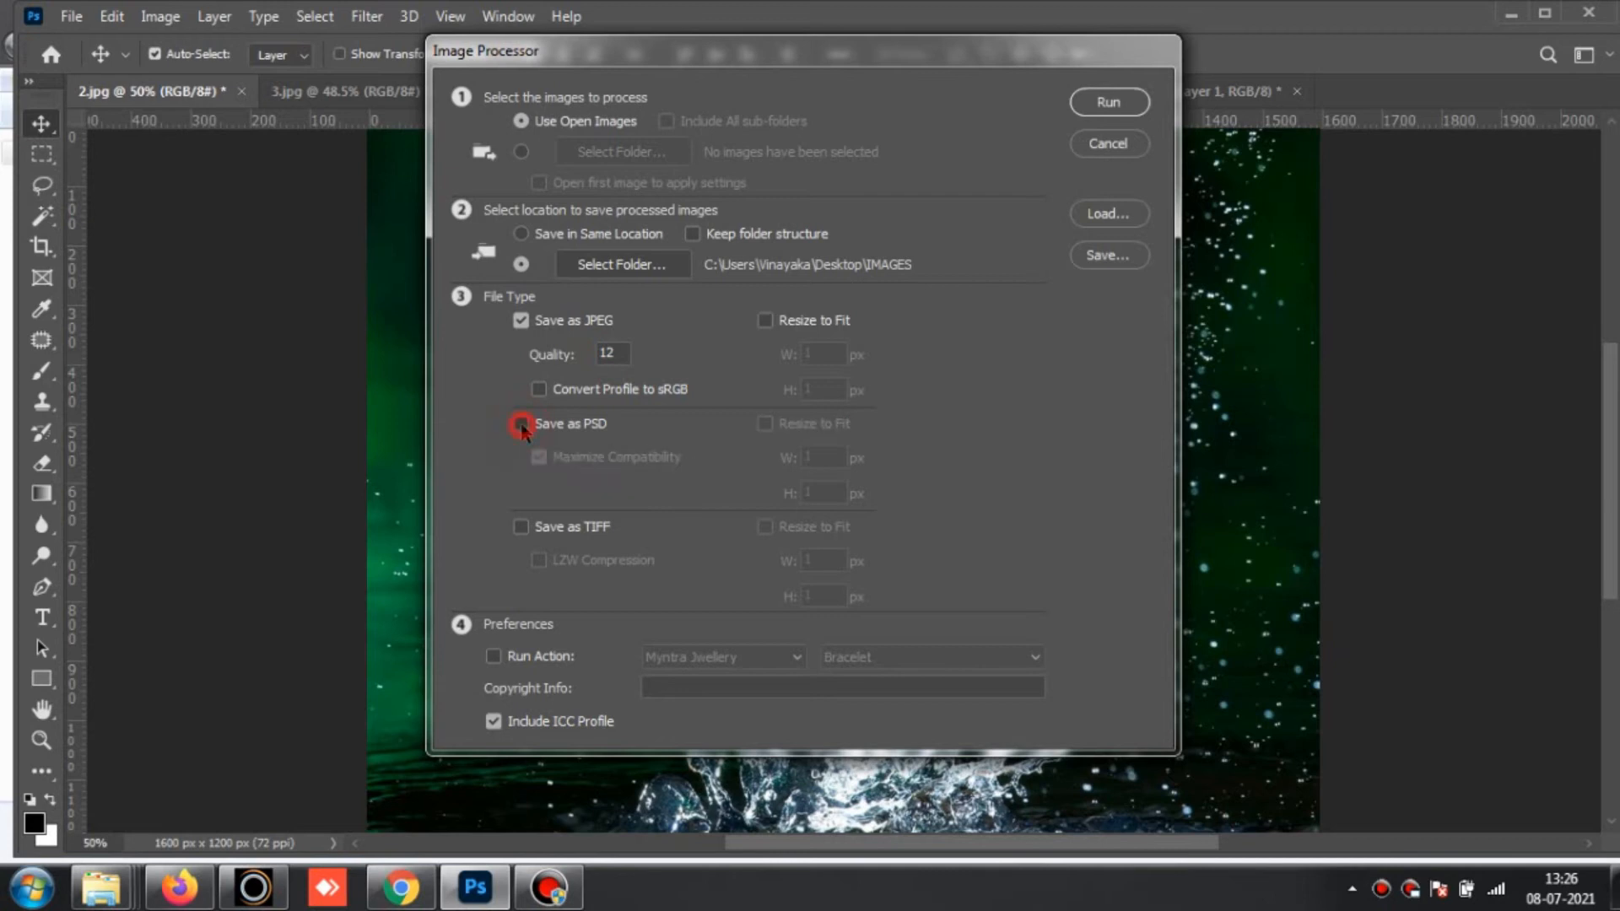
left_click(521, 425)
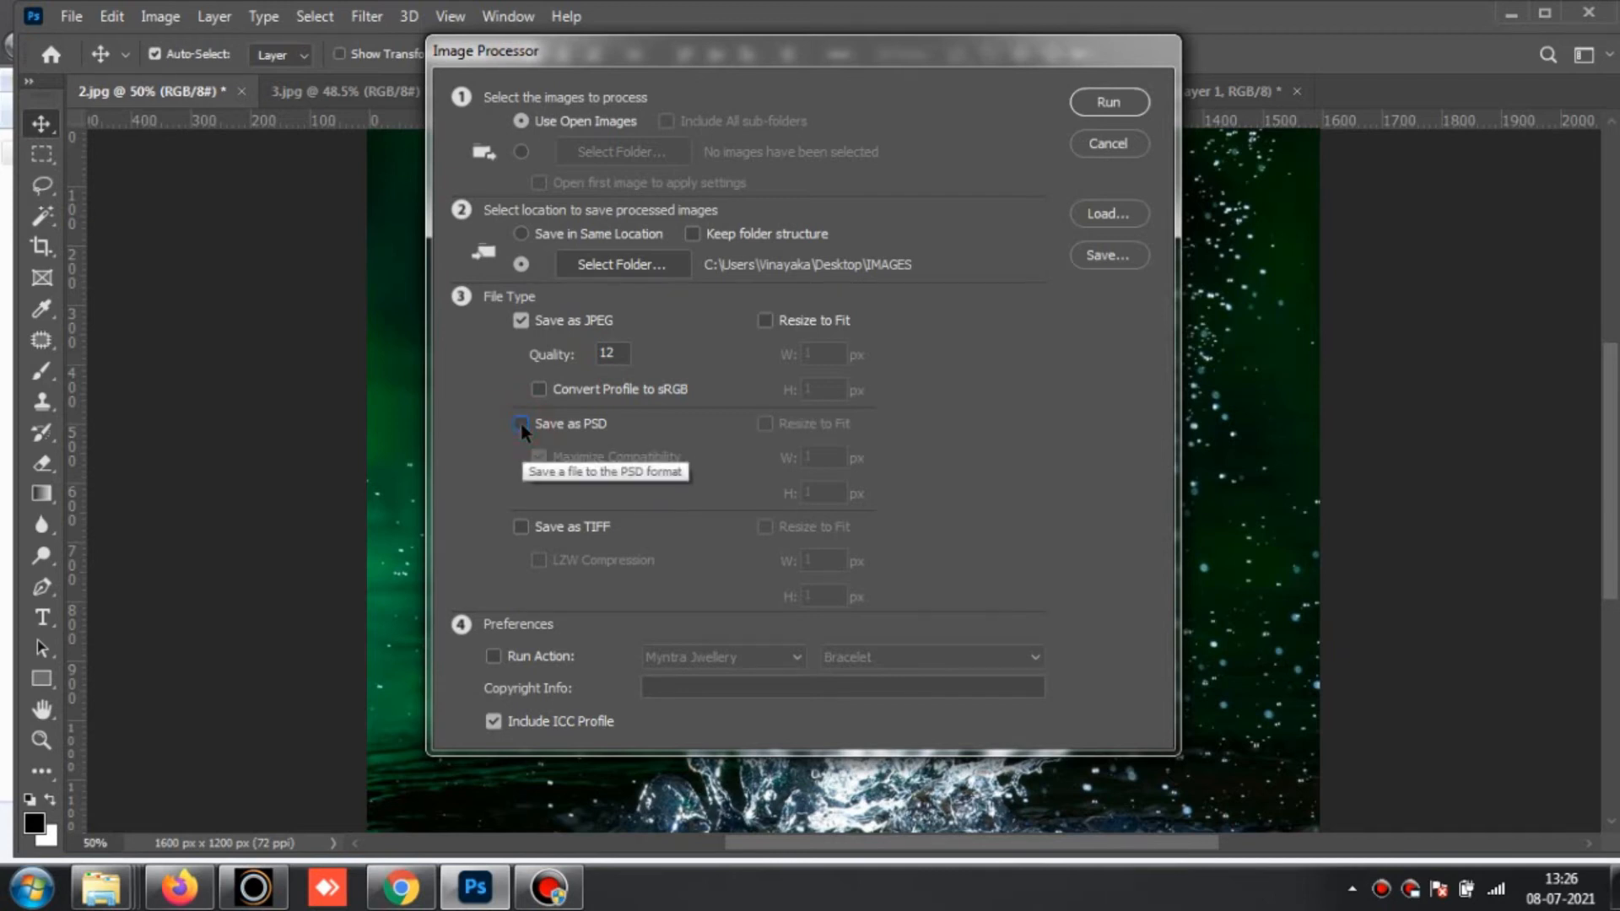
Step: Enable saving the processed images as TIFF in addition to JPEG
left_click(520, 527)
left_click(521, 528)
left_click(521, 527)
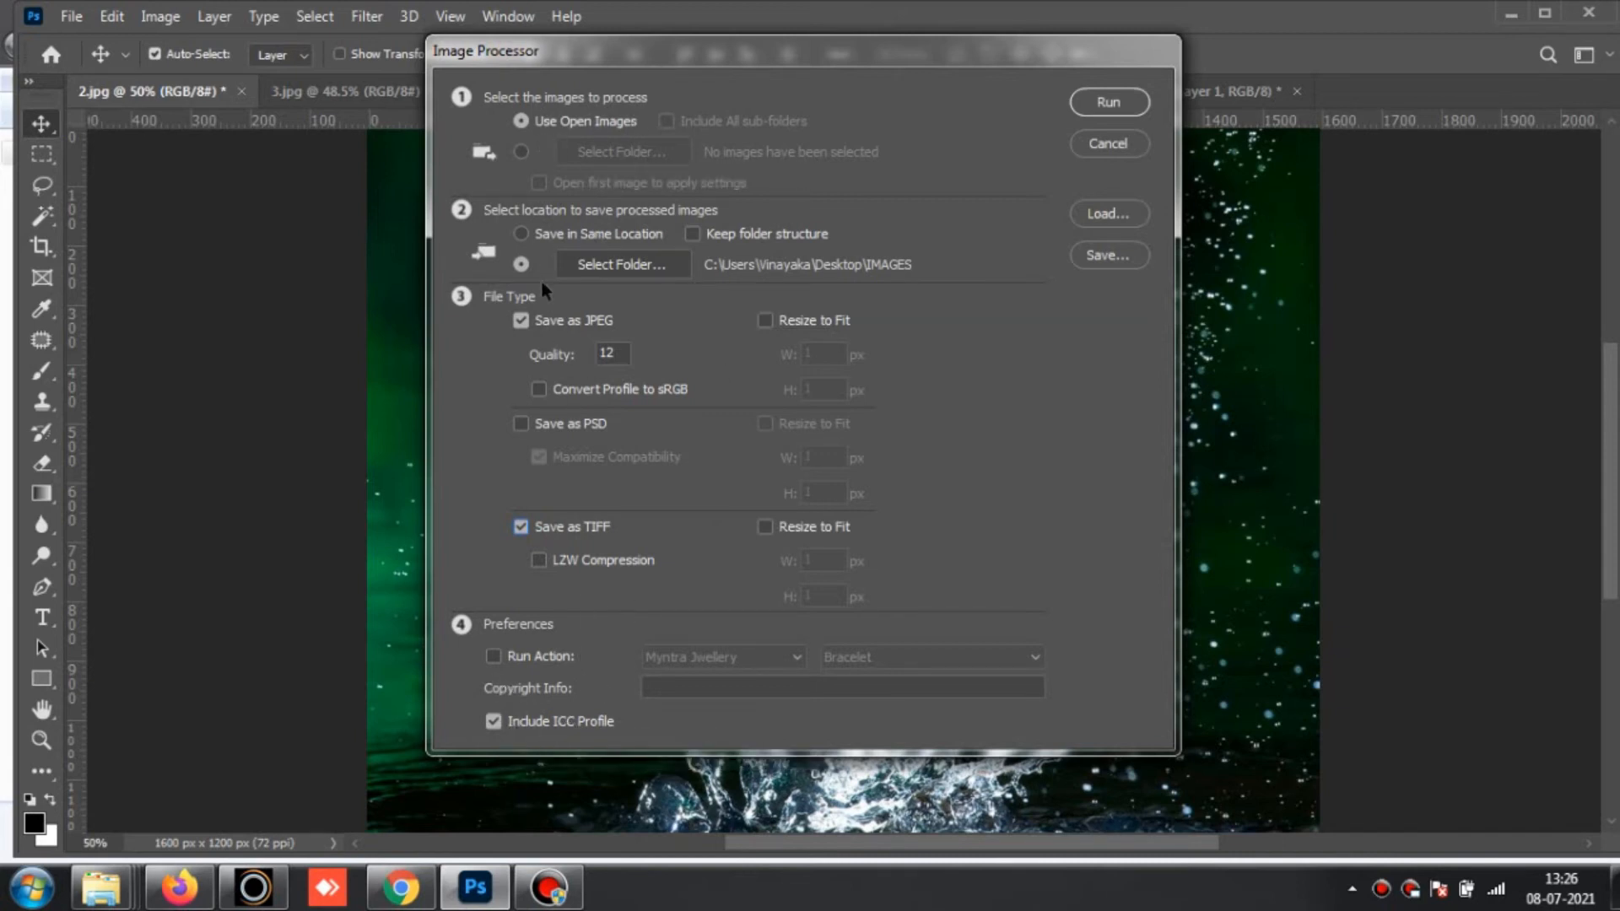
Step: Keep the chosen IMAGES folder as the destination and run the Image Processor to save the open images as JPEG and TIFF
left_click(520, 239)
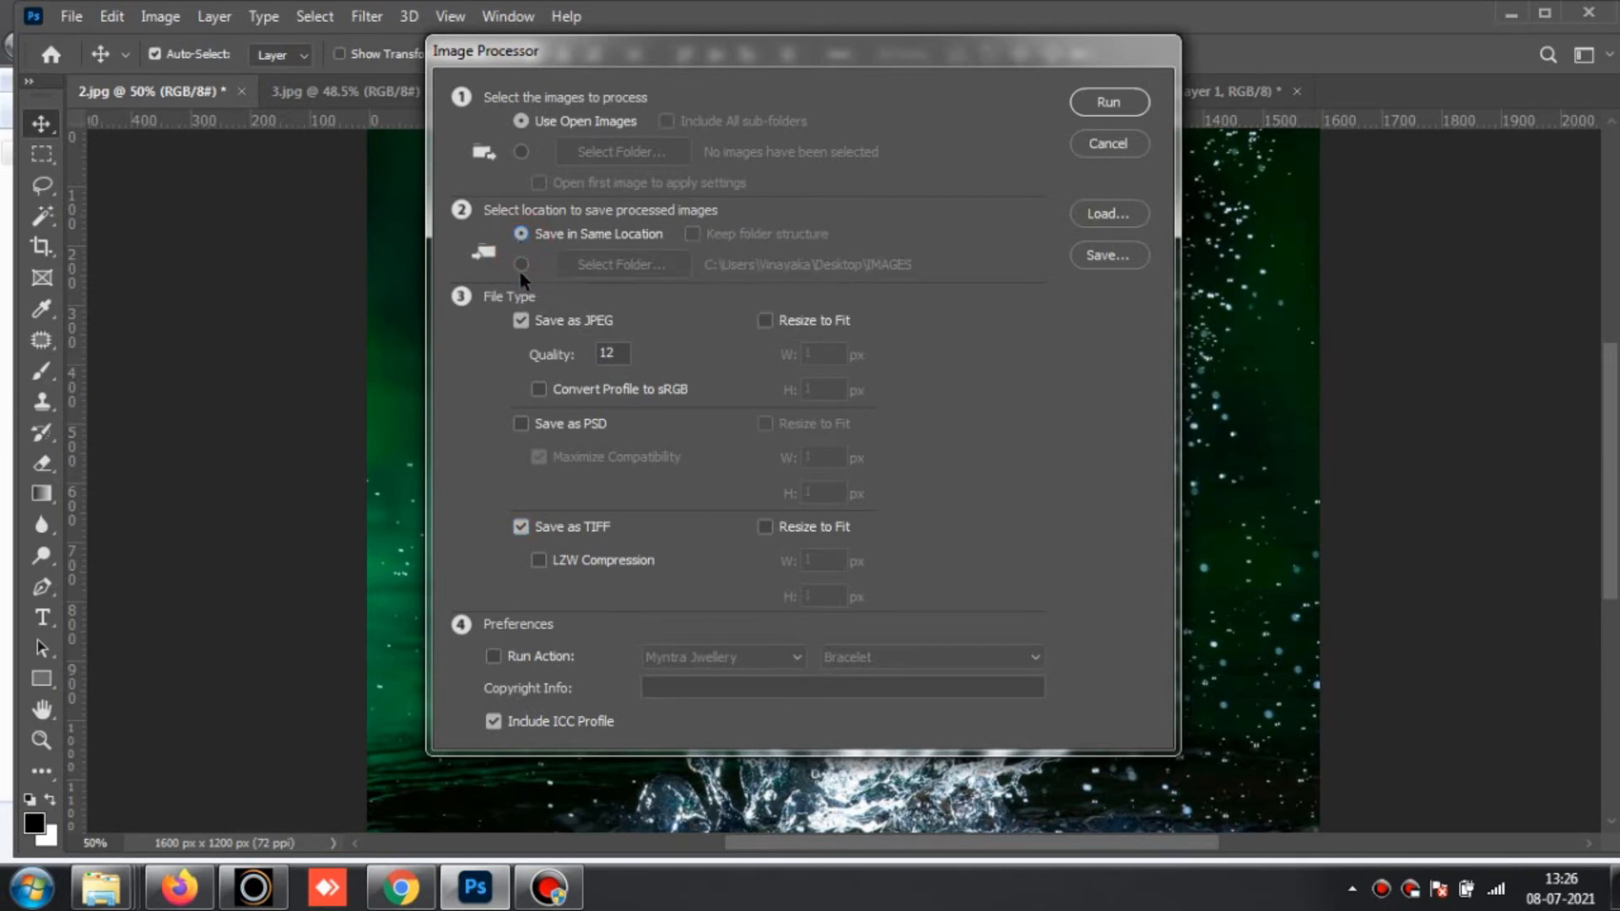
left_click(521, 268)
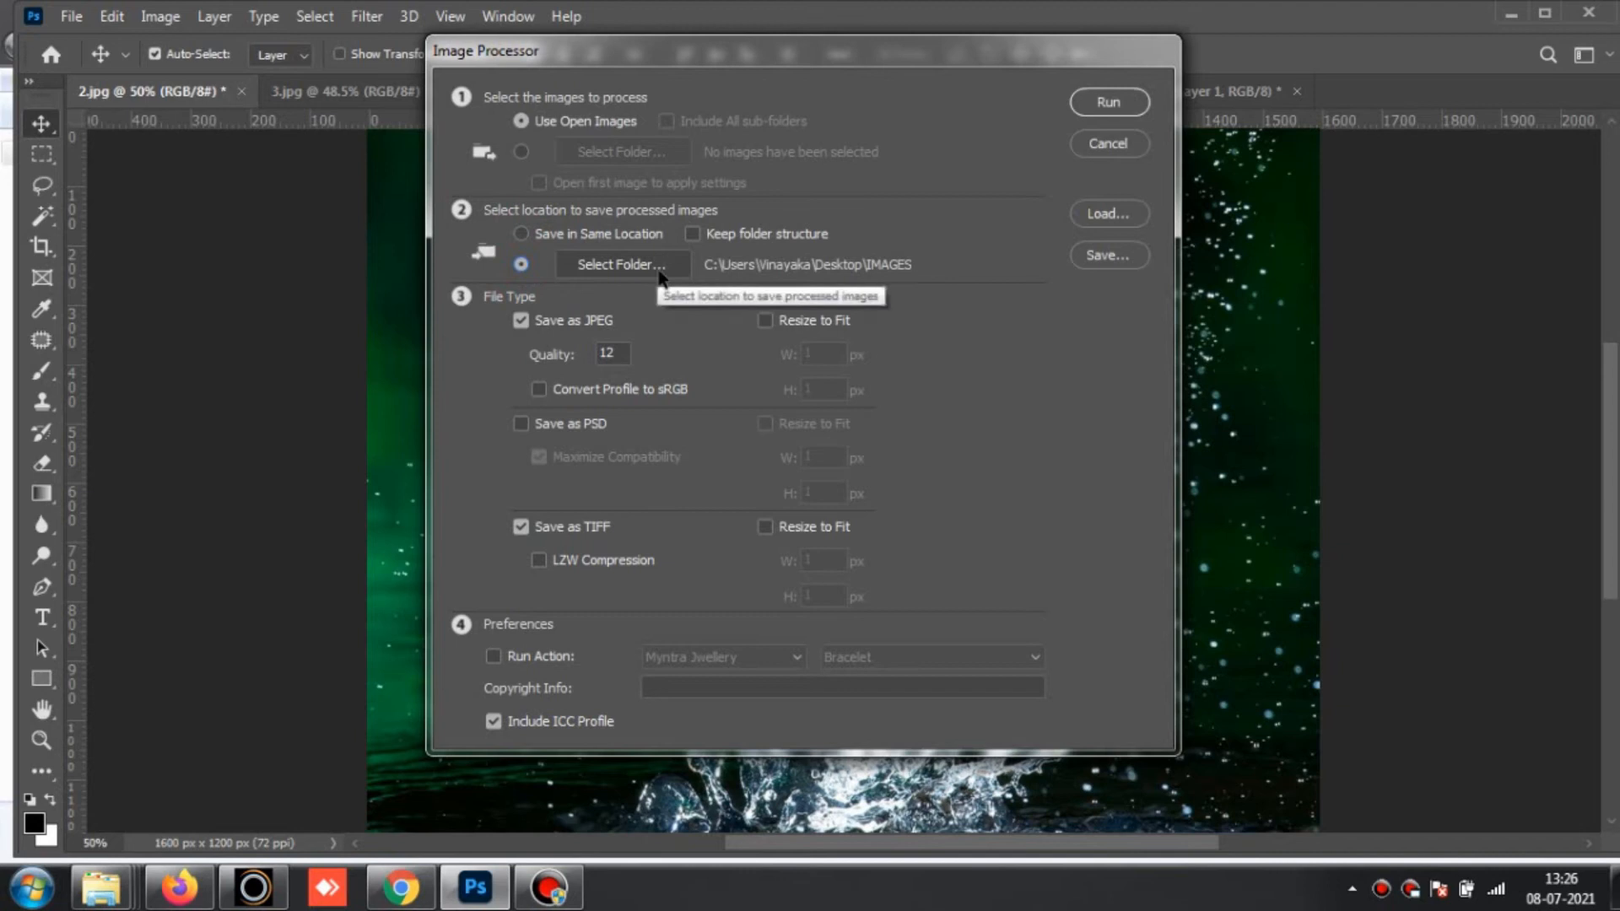
double_click(612, 354)
left_click(657, 389)
left_click(538, 389)
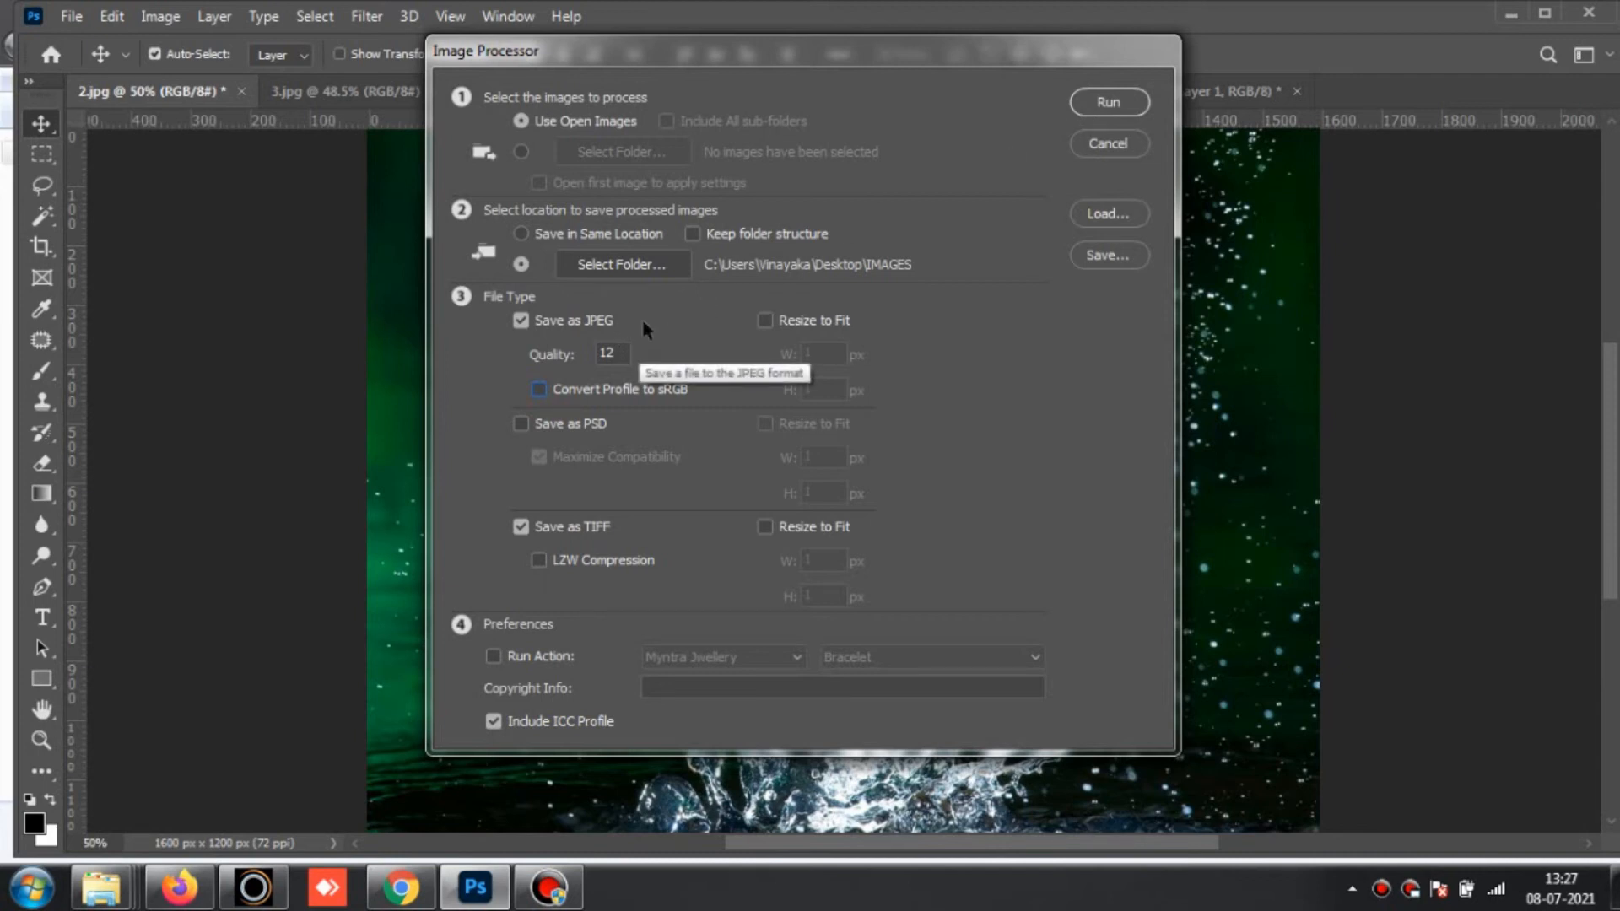
left_click(1105, 102)
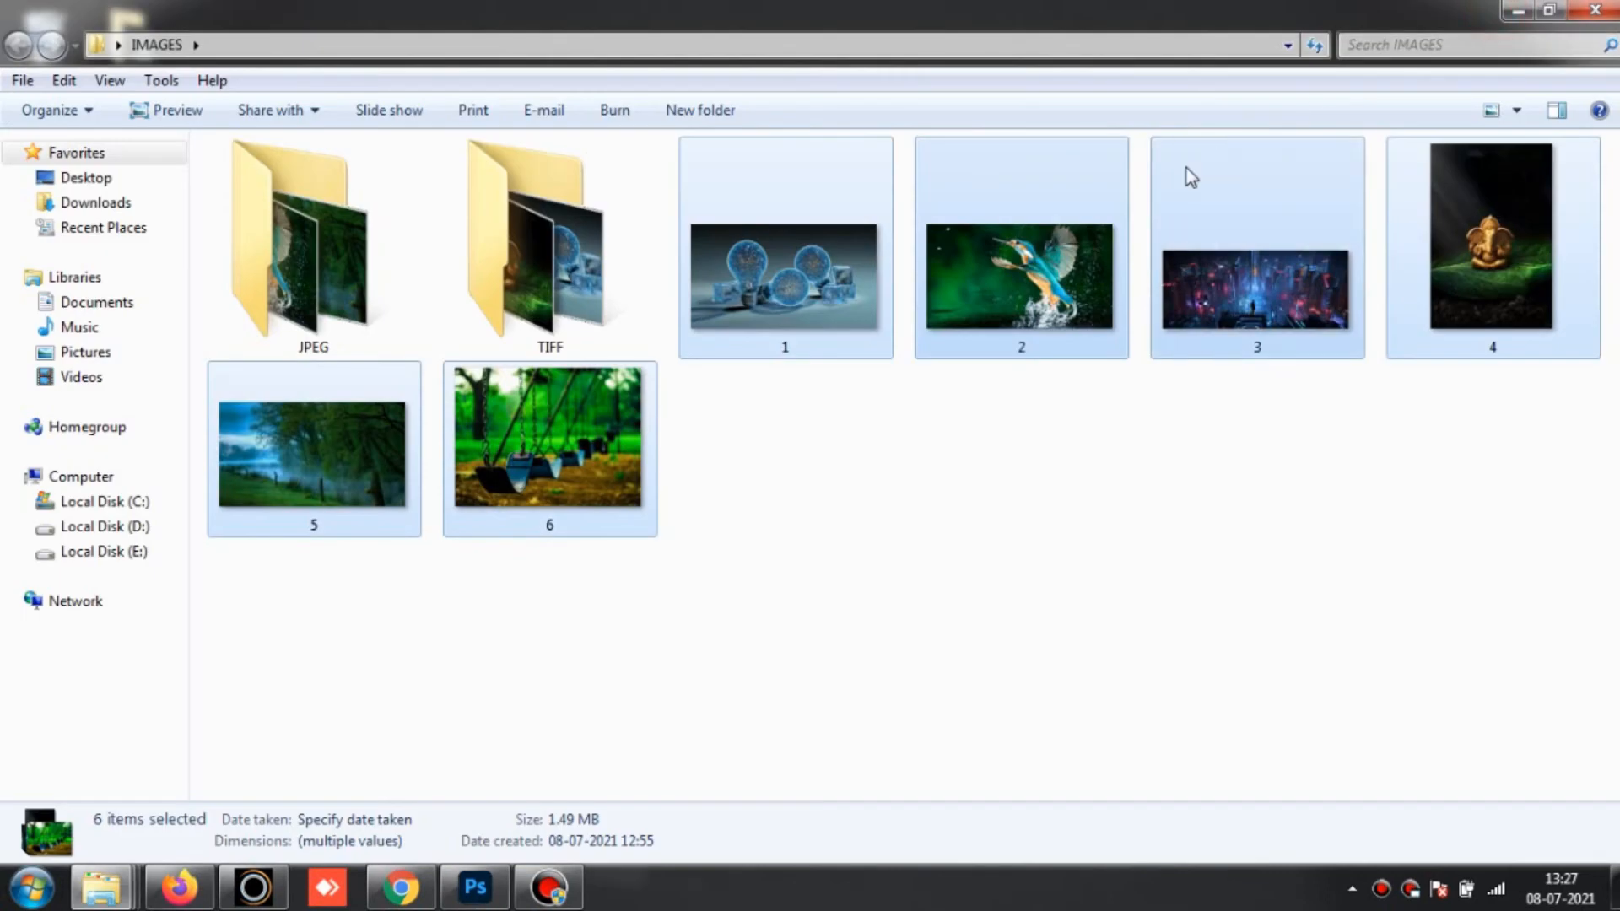
Step: Deselect the files in the IMAGES folder and reduce the thumbnail size so all items fit in one row
left_click(828, 508)
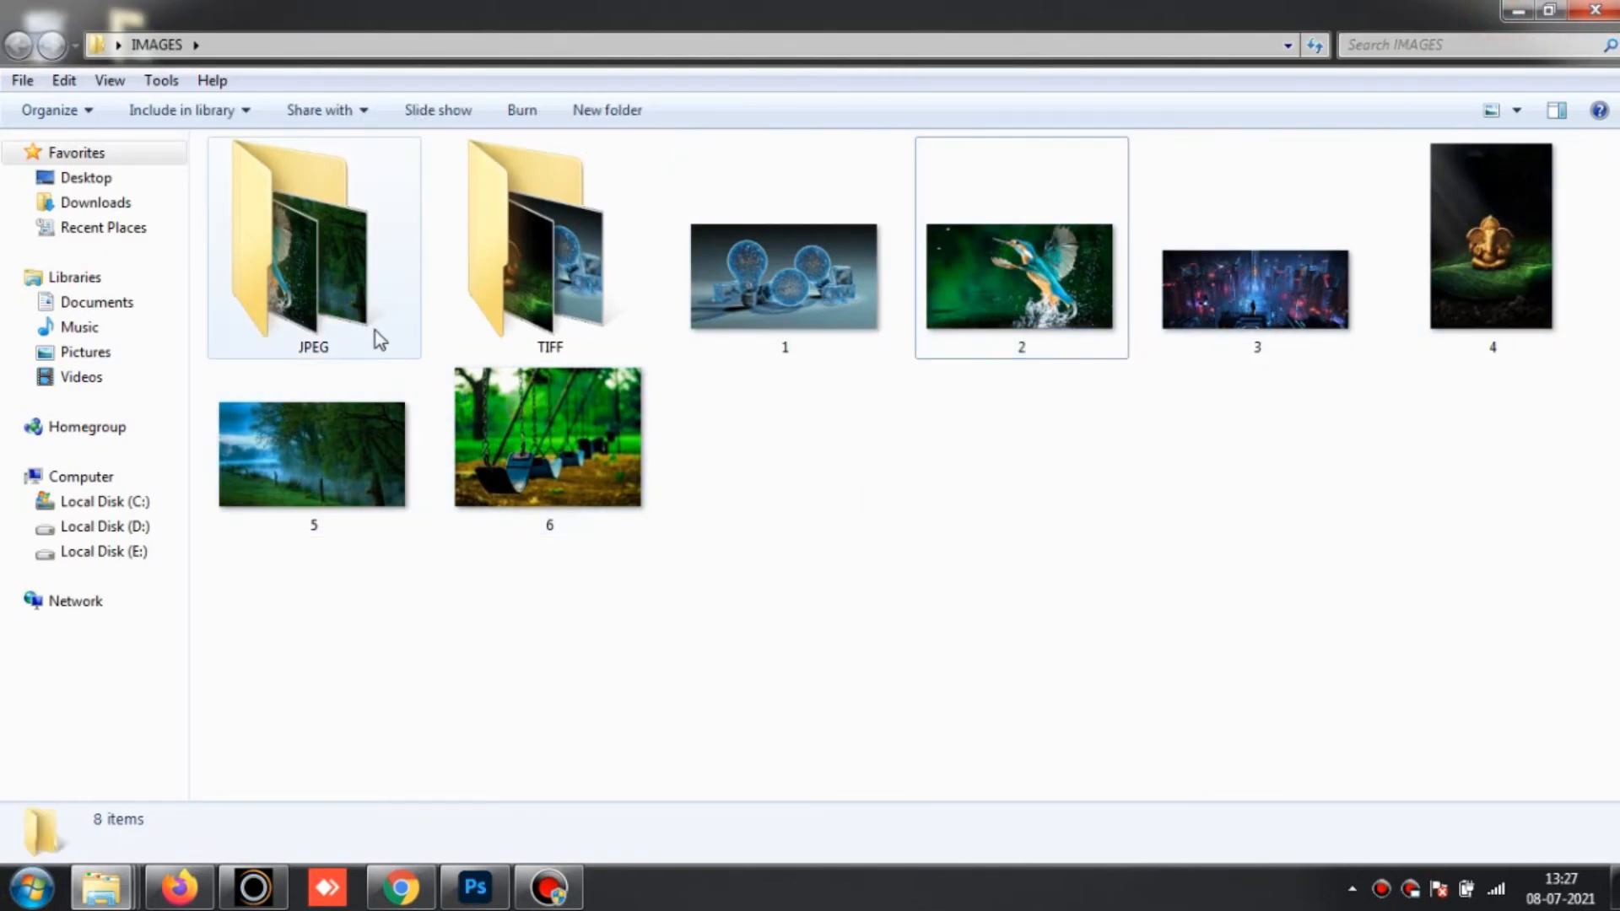
scroll(776, 392, "down", 1, "ctrl")
right_click(771, 391)
left_click(774, 403)
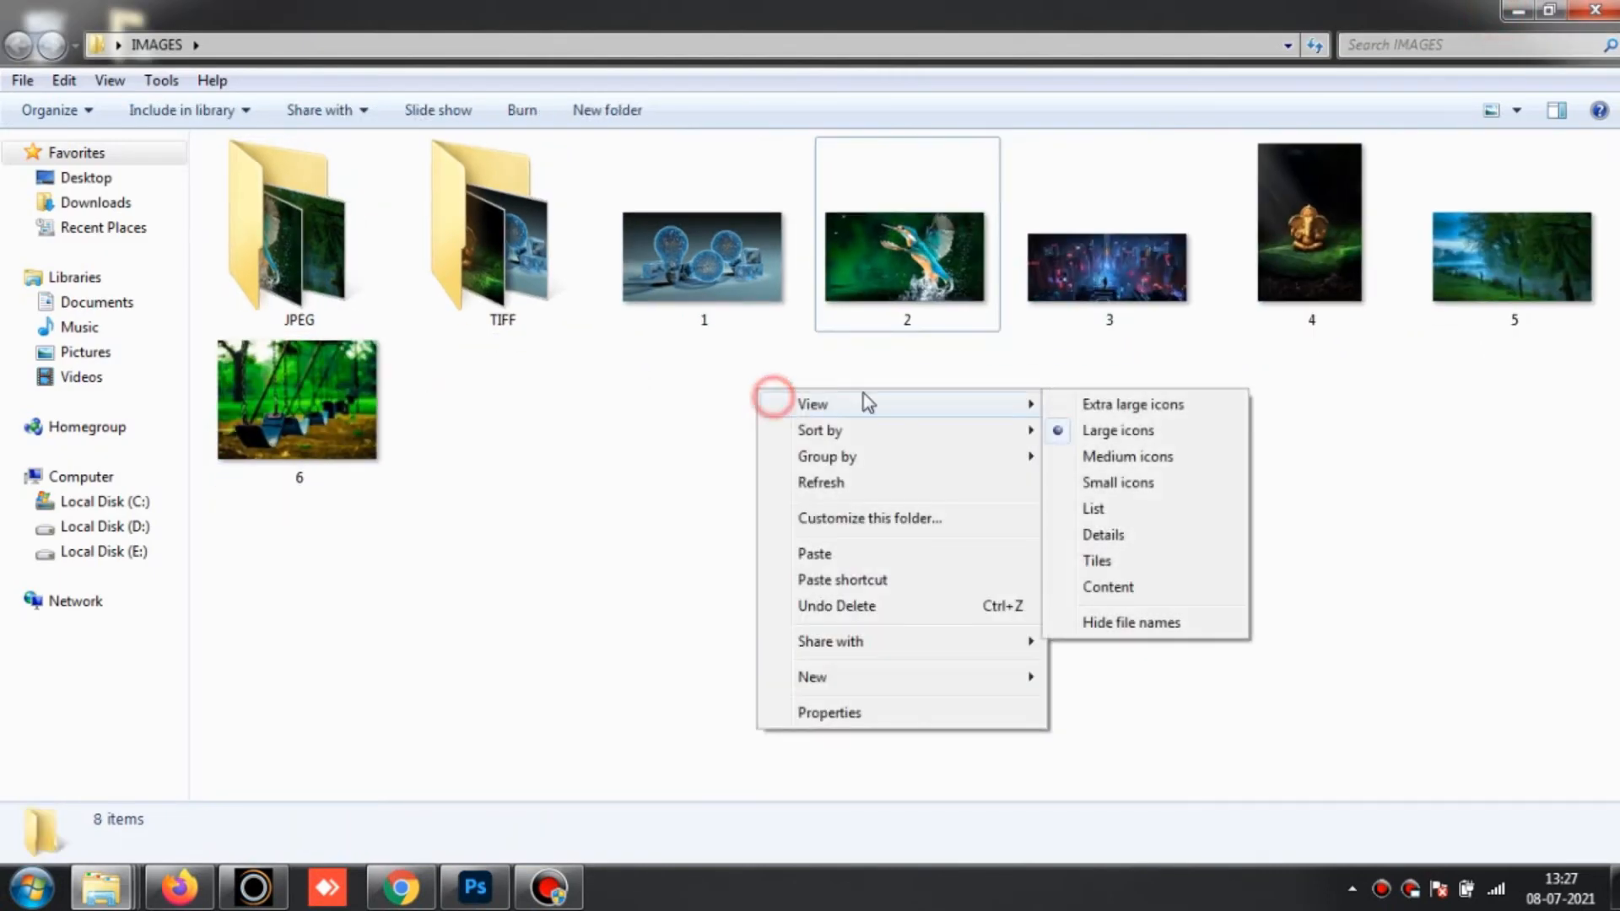
left_click(1173, 518)
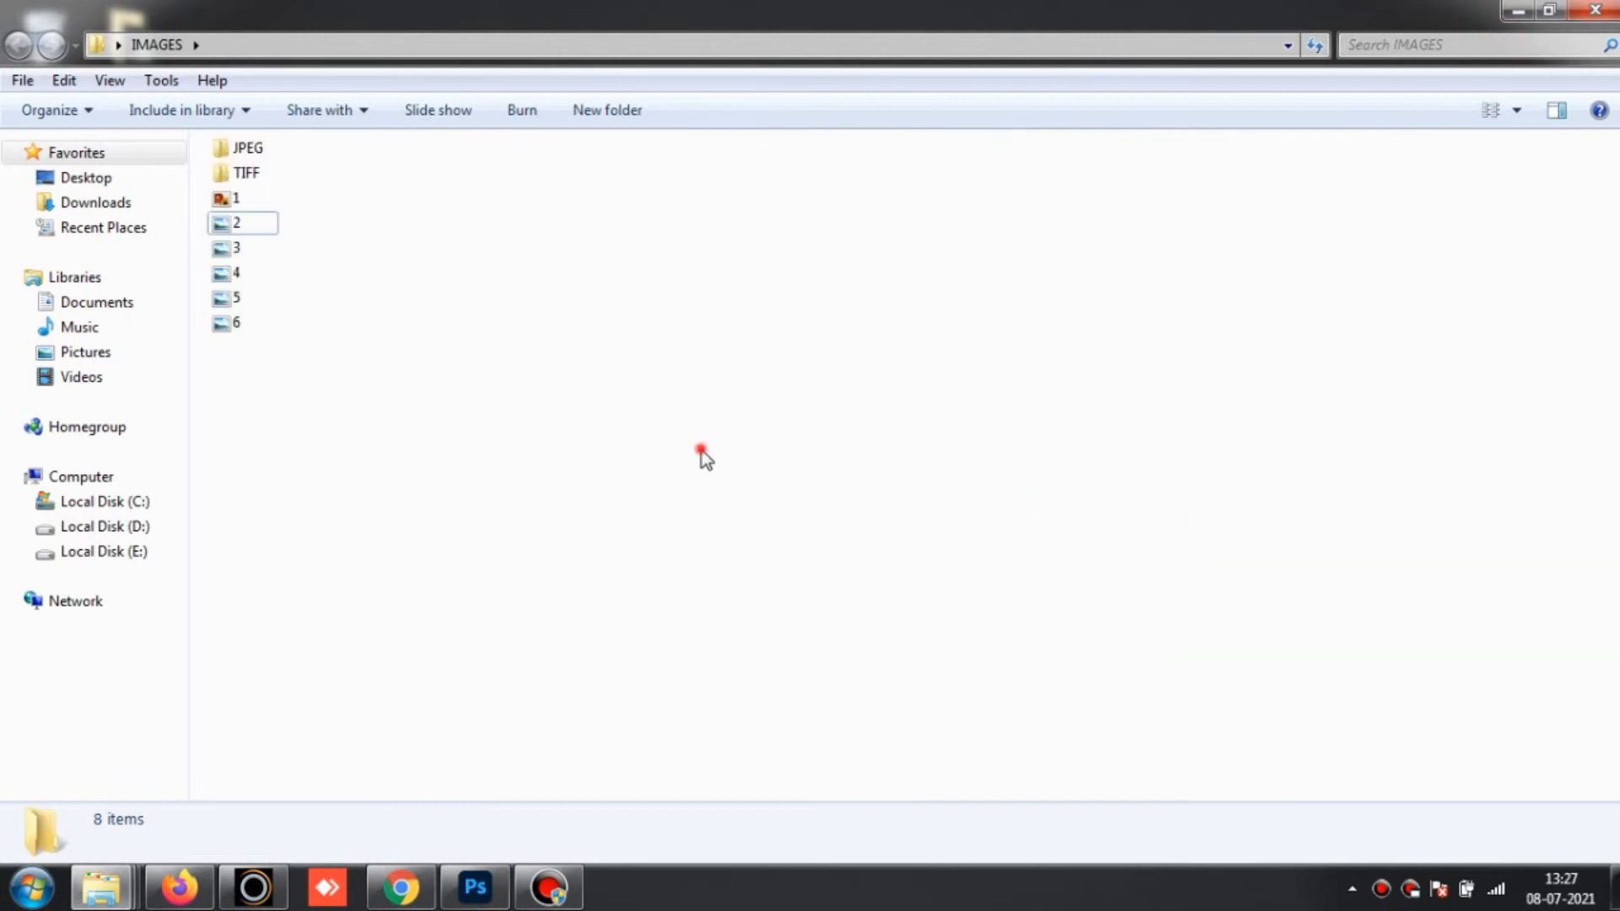
scroll(699, 432, "up", 2, "ctrl")
scroll(697, 428, "up", 4, "ctrl")
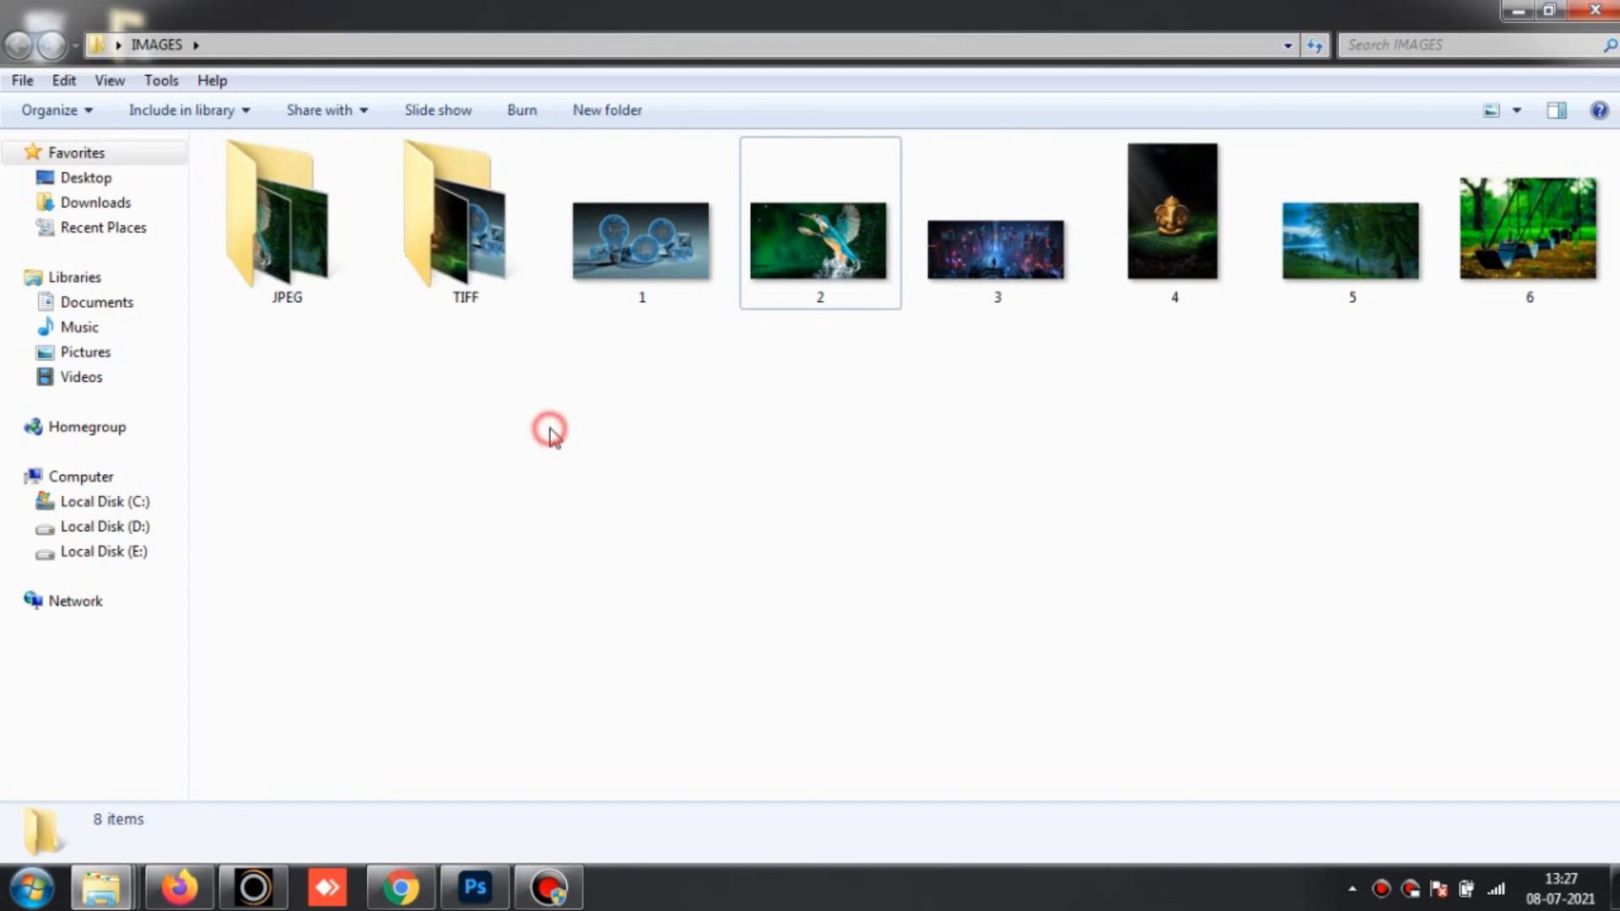
Step: Check the saved images in the JPEG and TIFF subfolders and return to the IMAGES folder
double_click(291, 291)
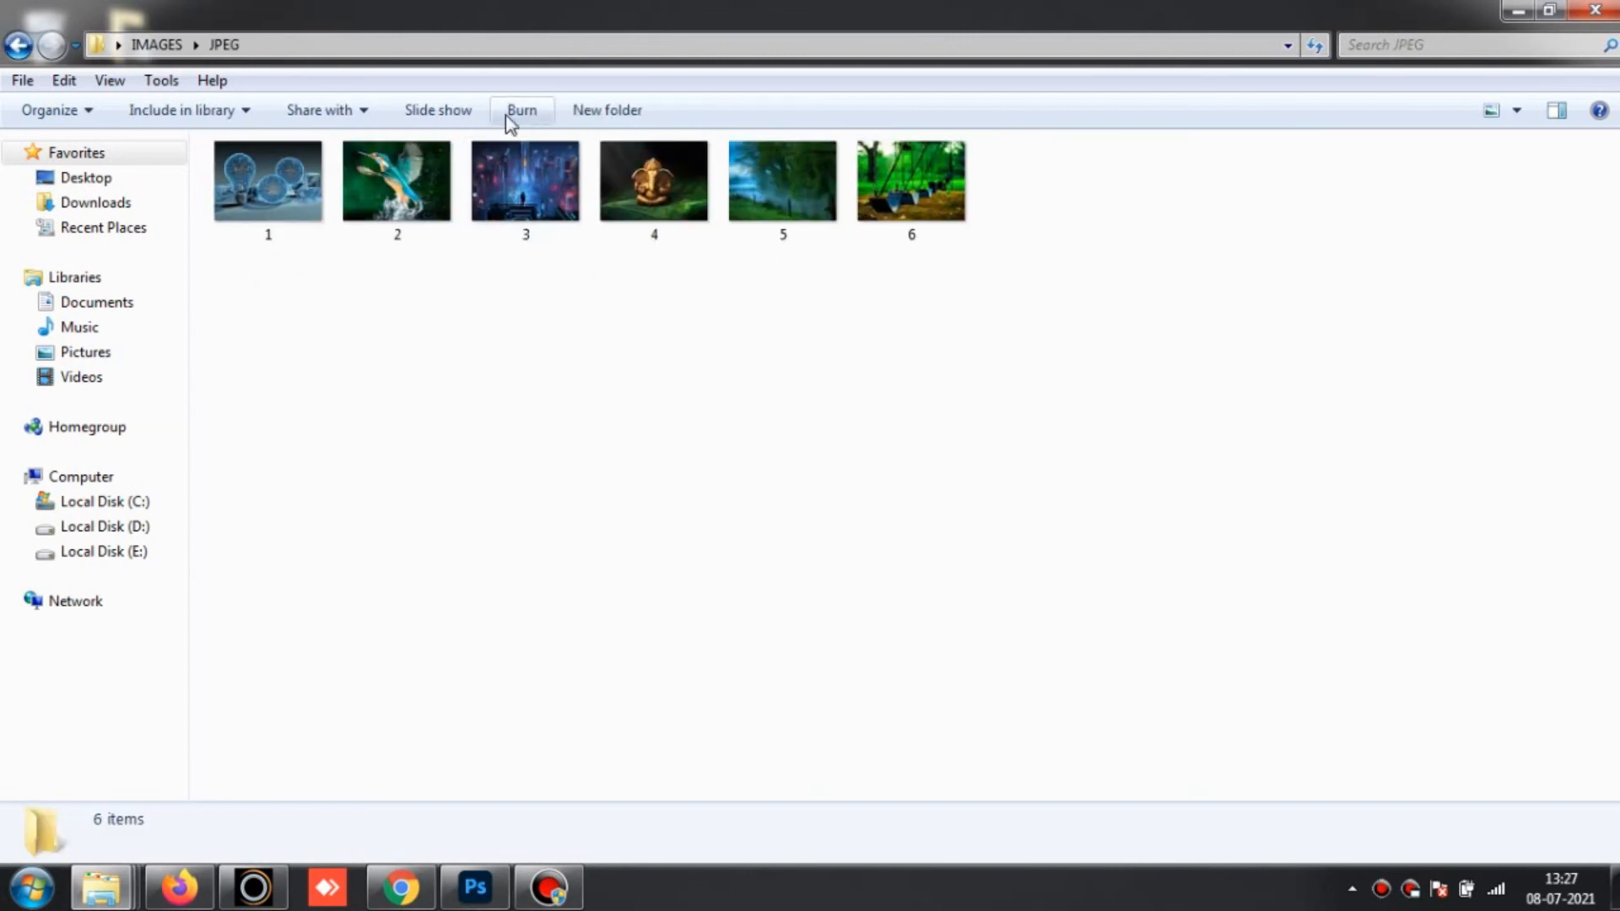
left_click(157, 47)
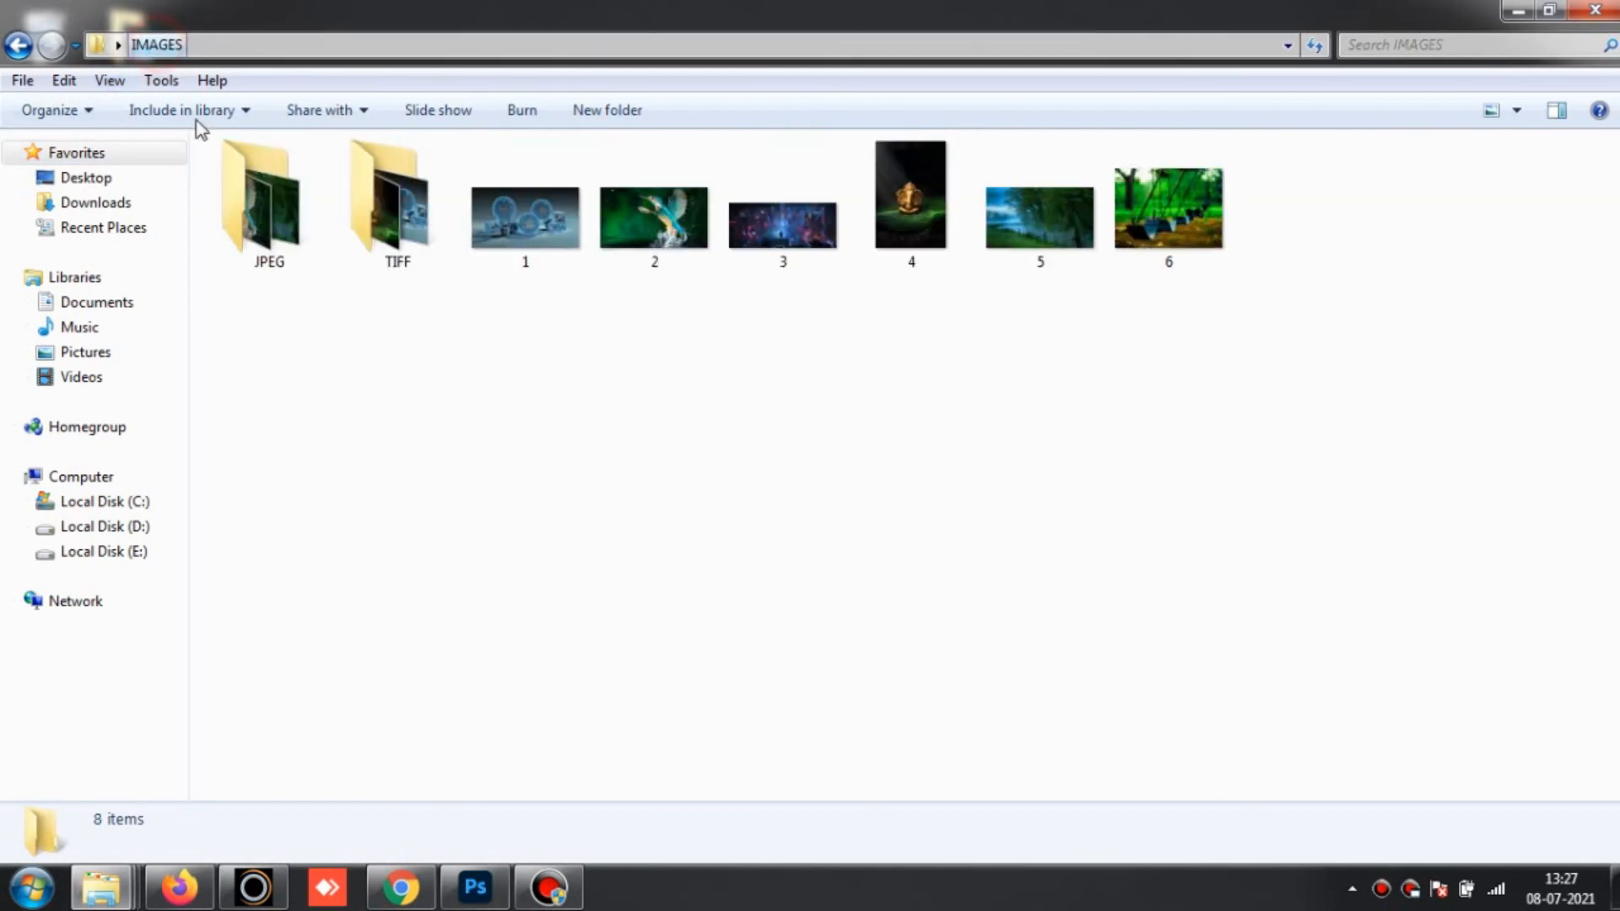
double_click(397, 201)
left_click(914, 444)
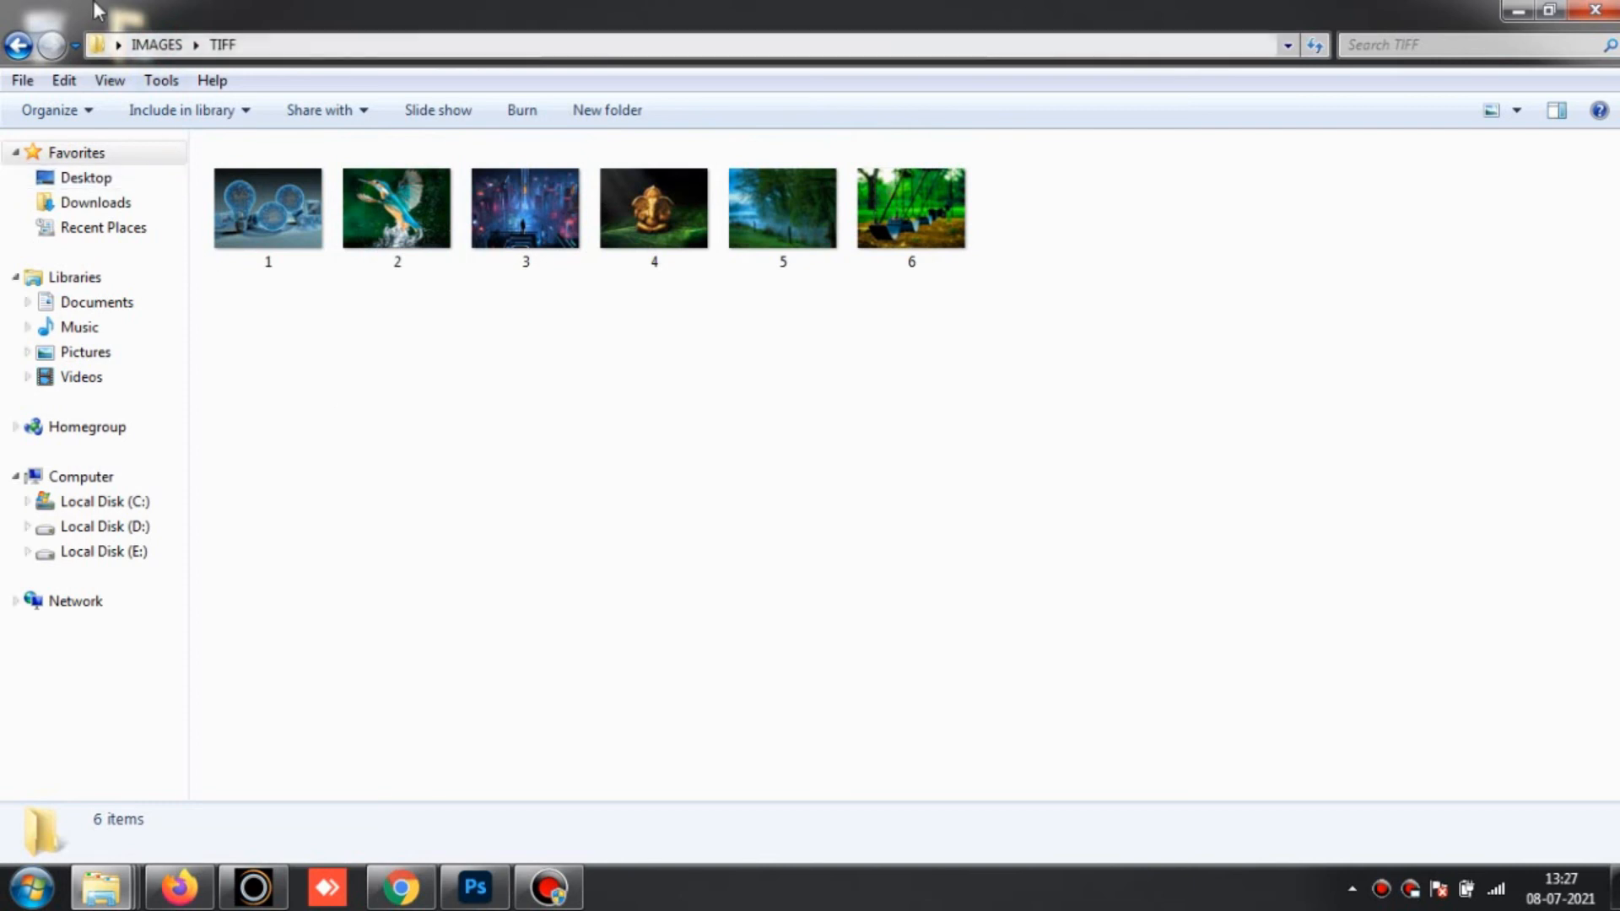
left_click(157, 44)
left_click(264, 216)
left_click(363, 221, "ctrl")
left_click(446, 377)
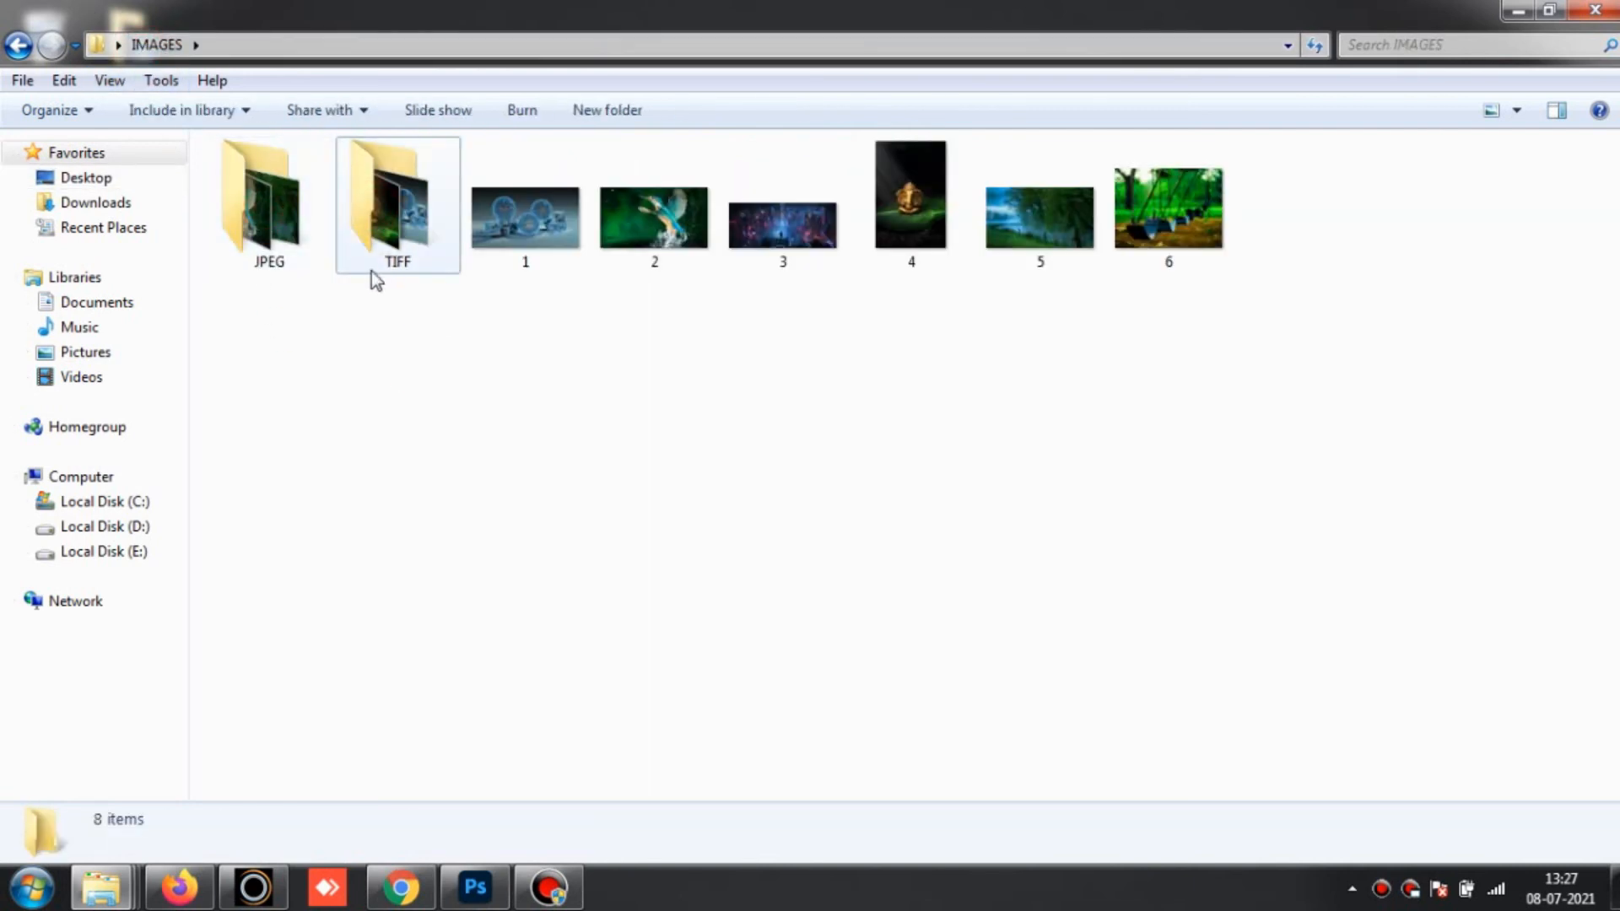
left_click(382, 376)
left_click(271, 270)
left_click(371, 352)
left_click(376, 268)
left_click(378, 388)
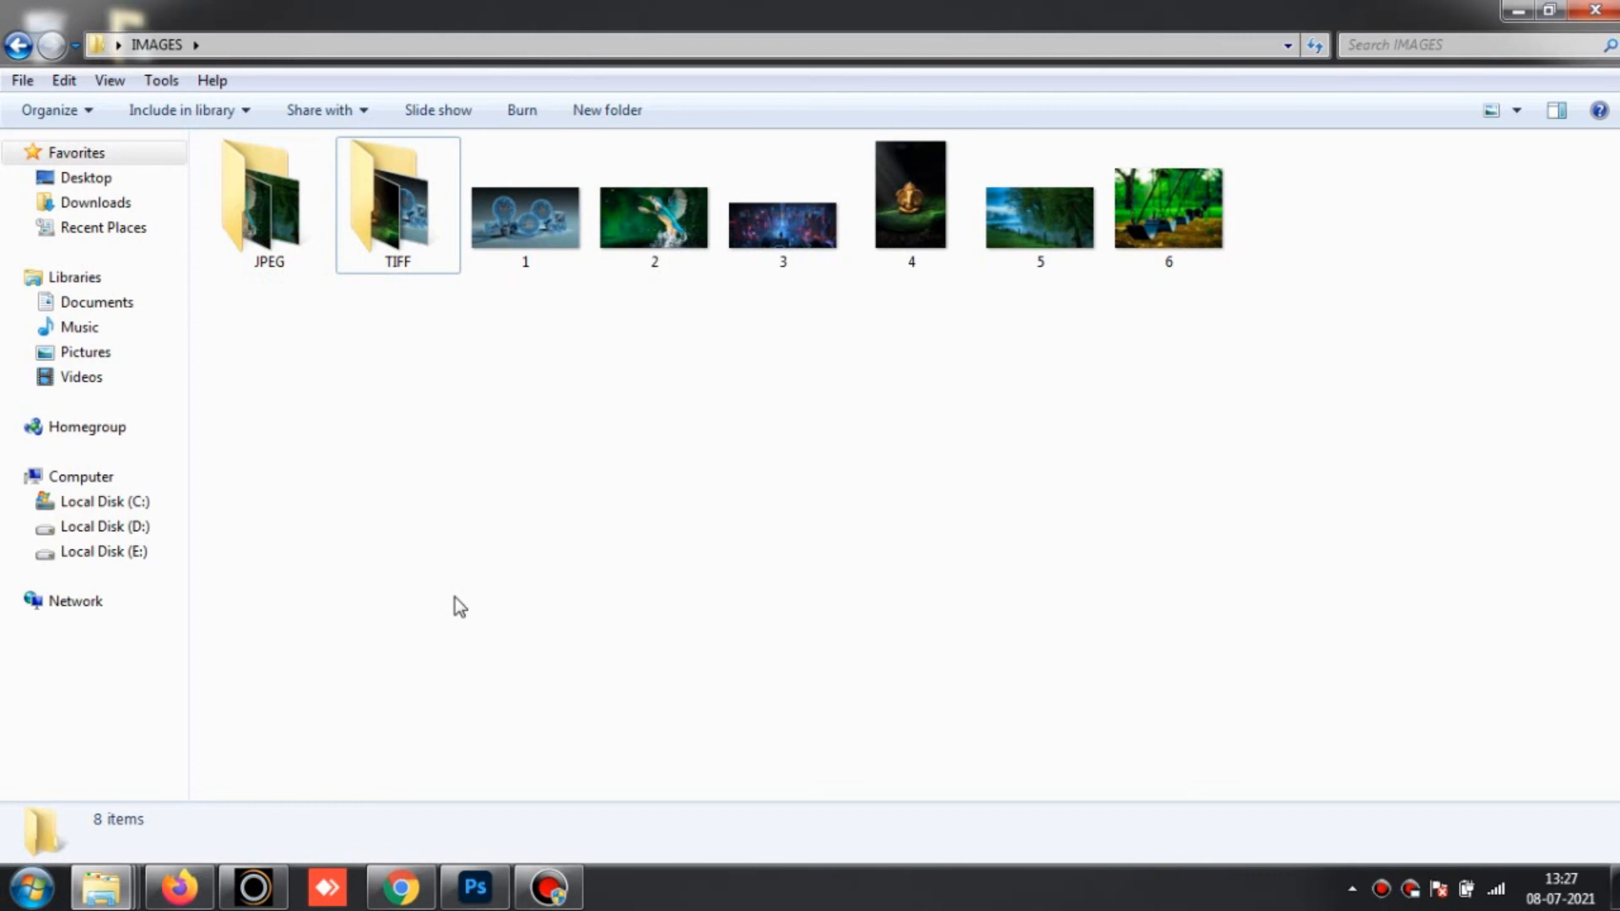
Step: Minimise the Photoshop and IMAGES folder windows to show the desktop
left_click(470, 890)
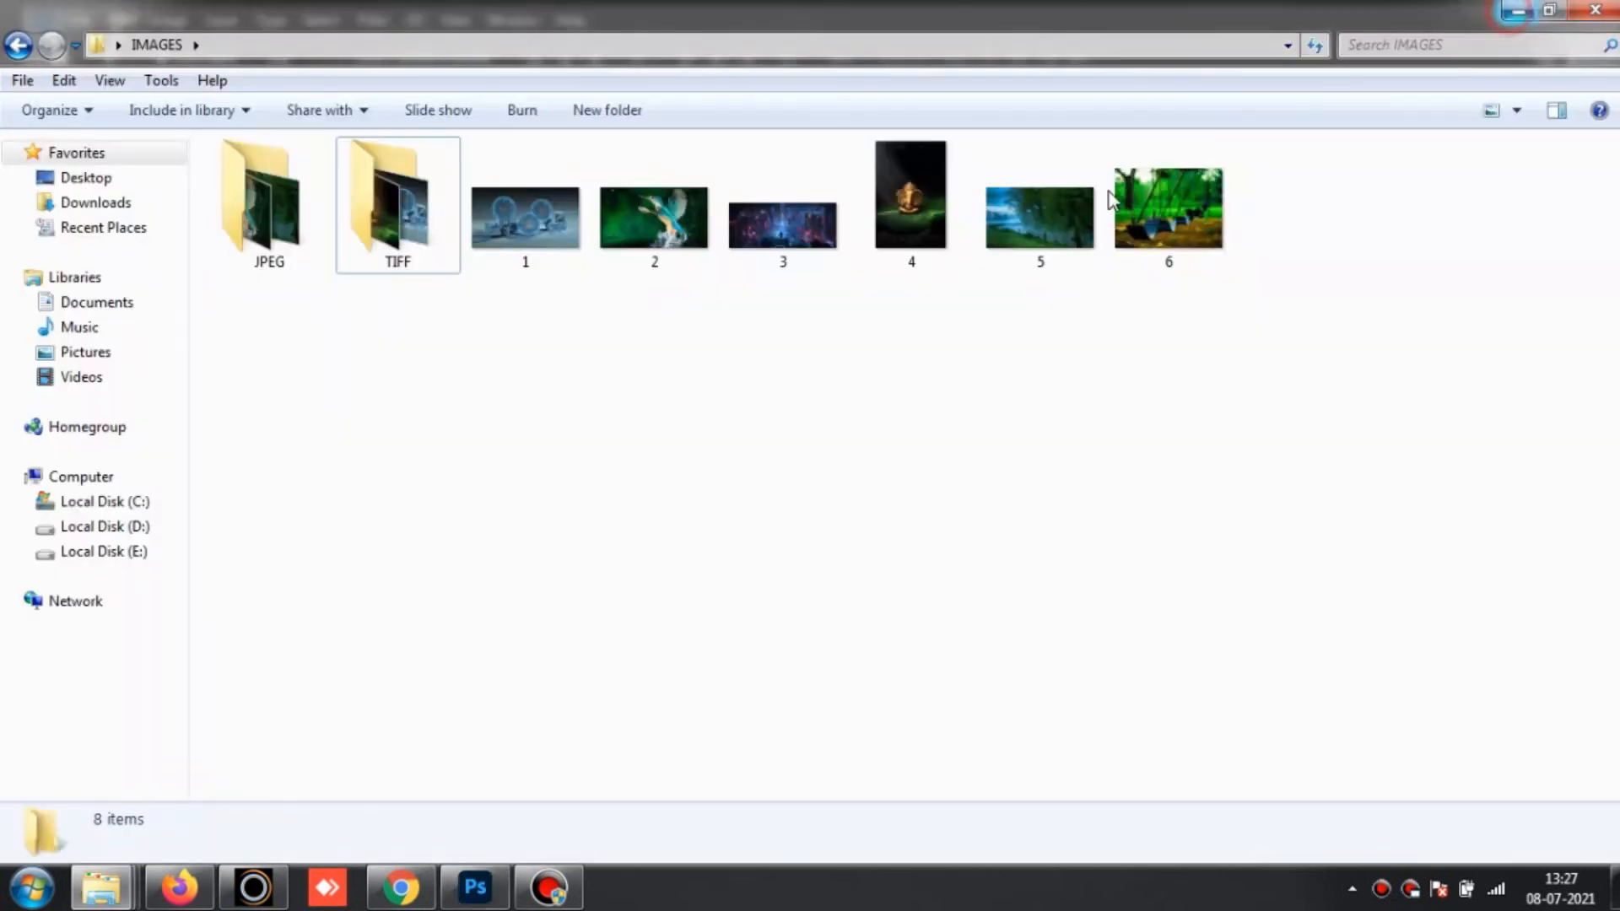
left_click(1510, 14)
left_click(688, 373)
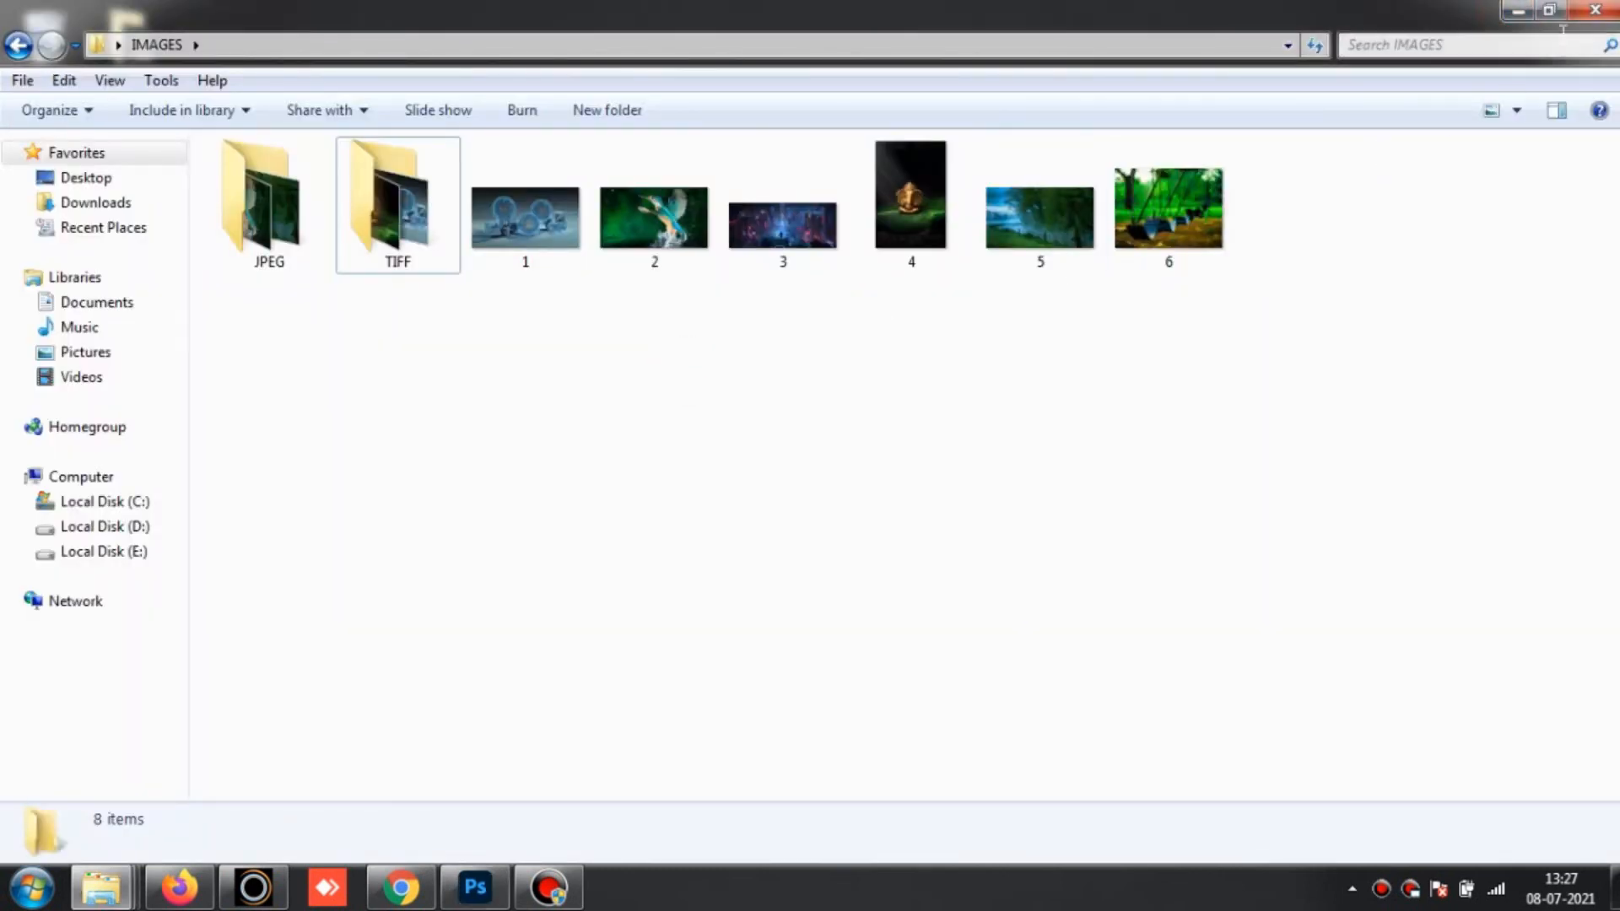
left_click(1517, 11)
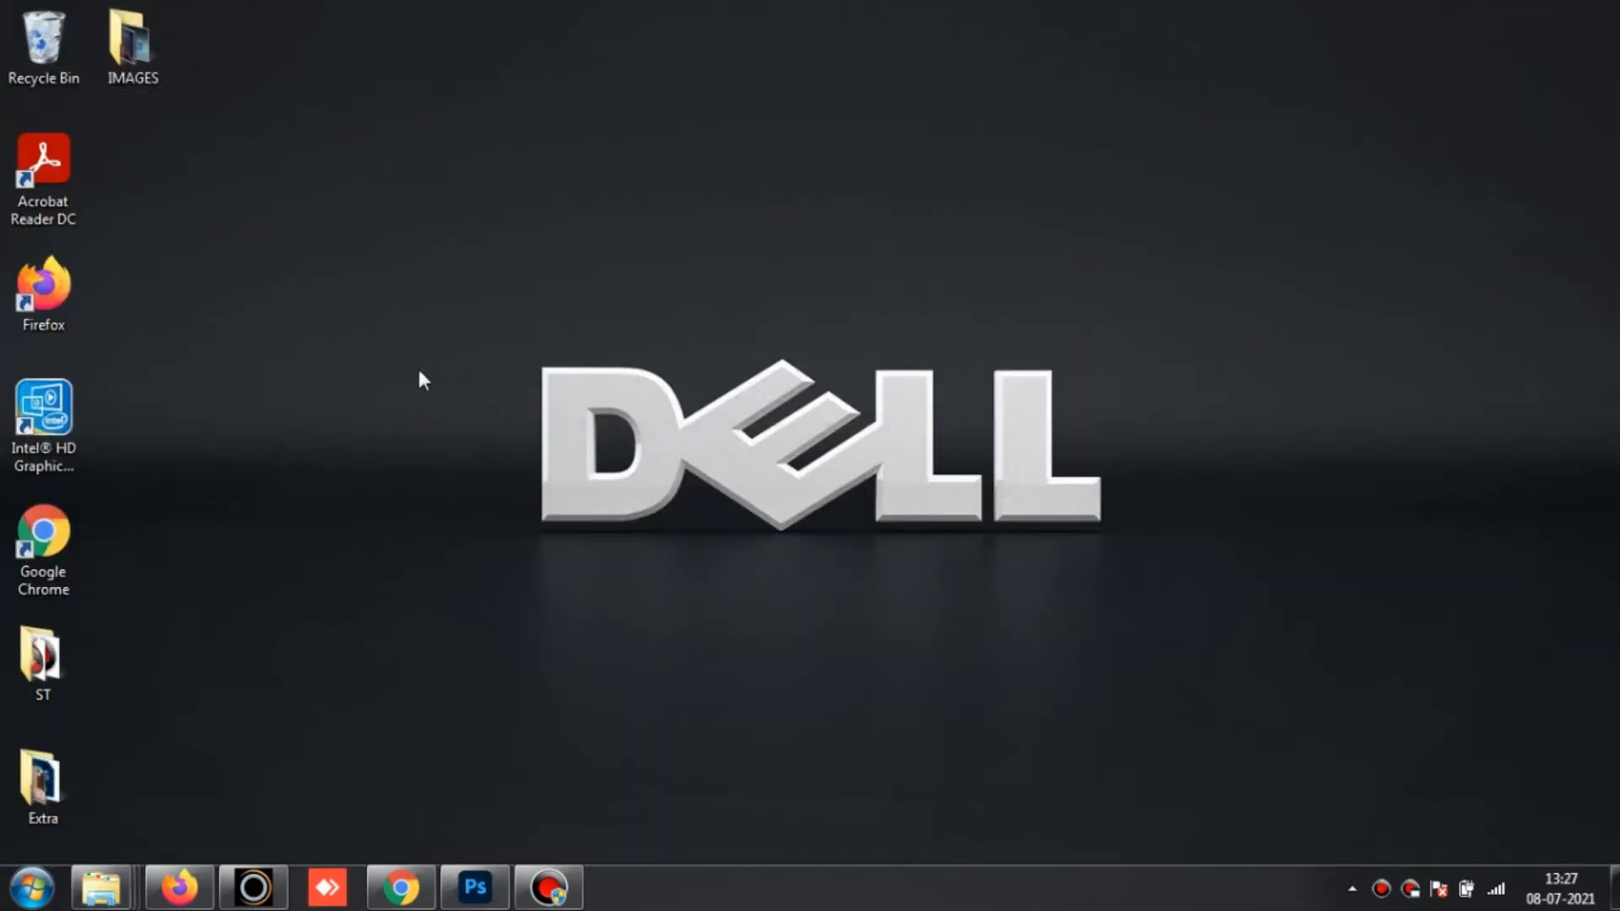